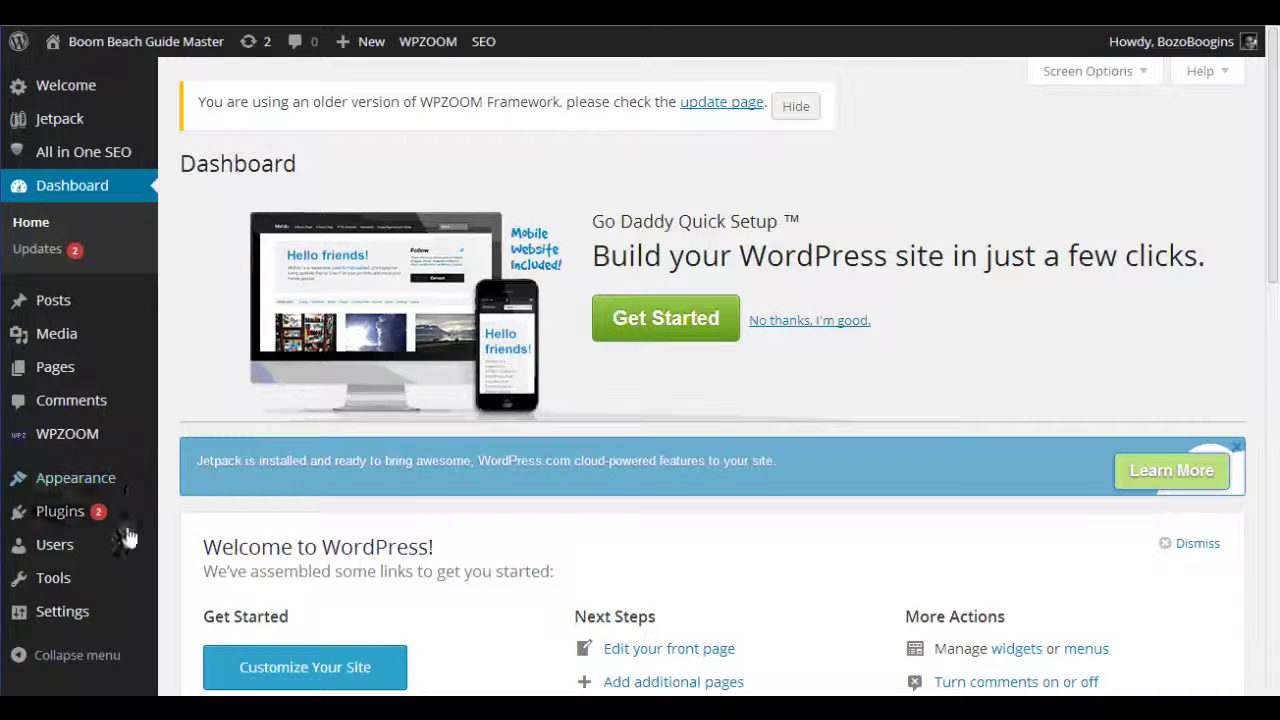
# Search the plugin directory for "xml sitemap" and highlight the Google XML Sitemaps plugin in the results.
pyautogui.moveTo(62, 545)
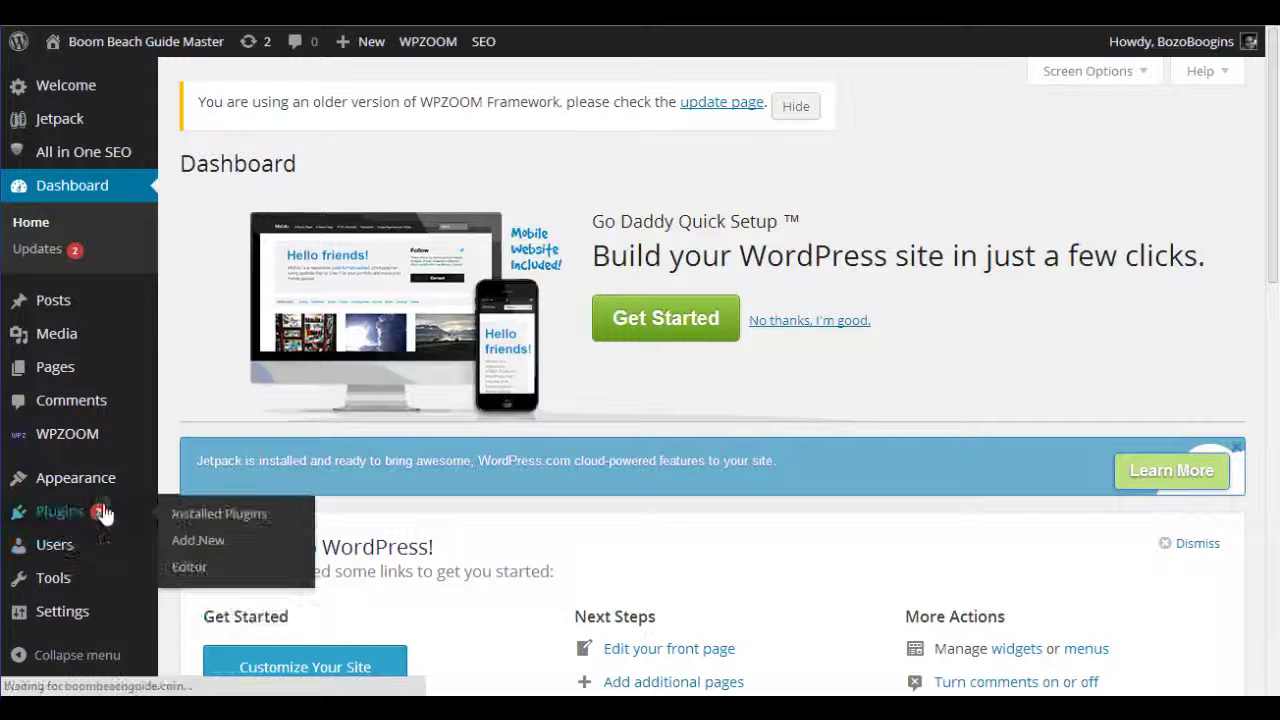
pyautogui.click(90, 511)
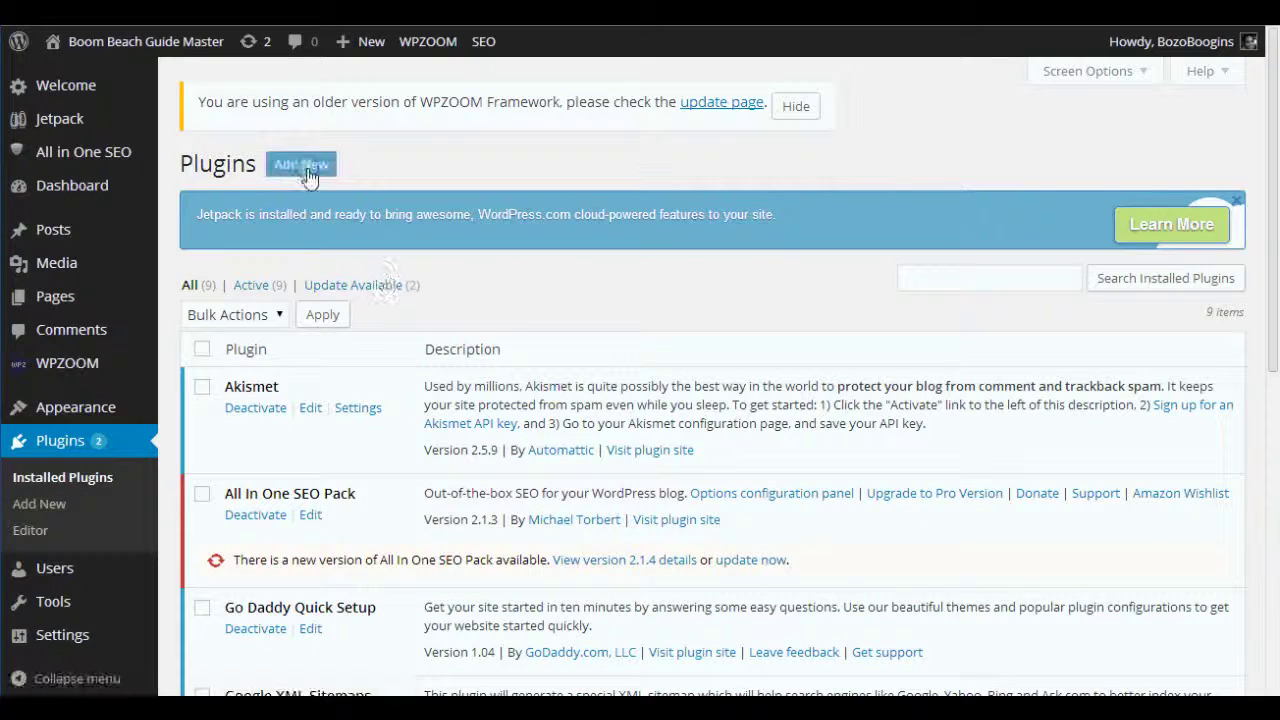
pyautogui.click(309, 176)
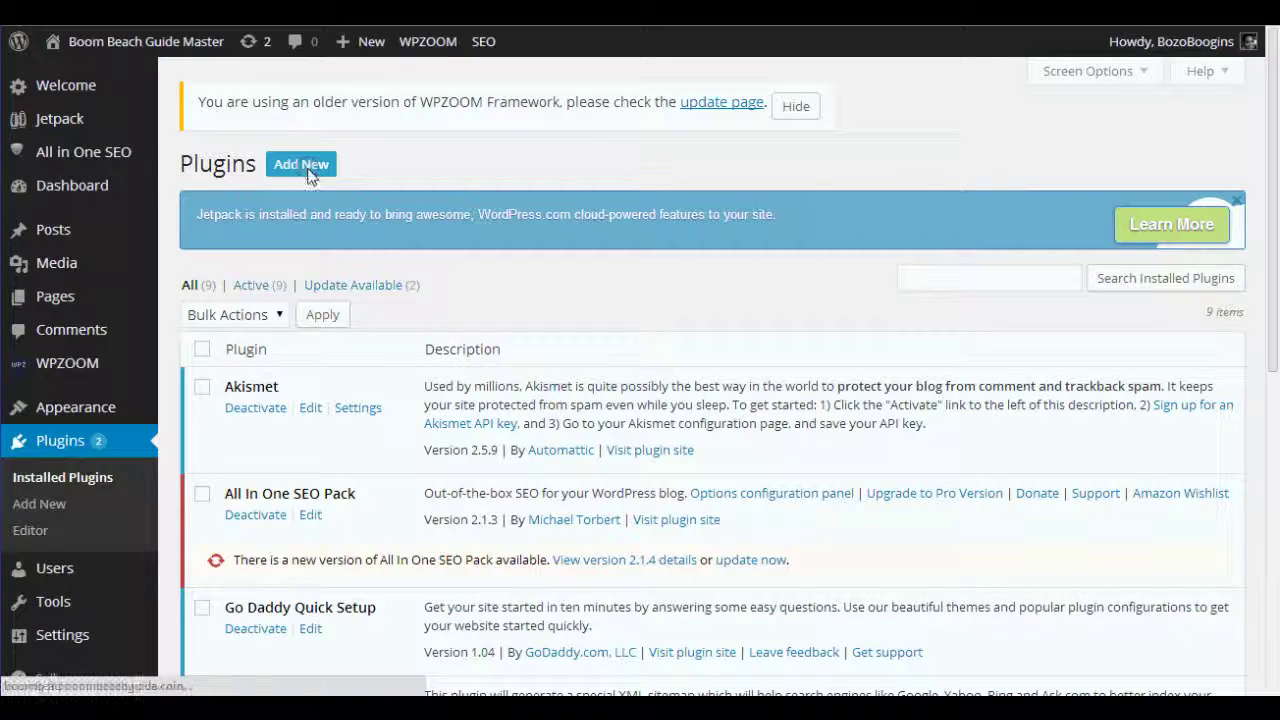
pyautogui.write('x')
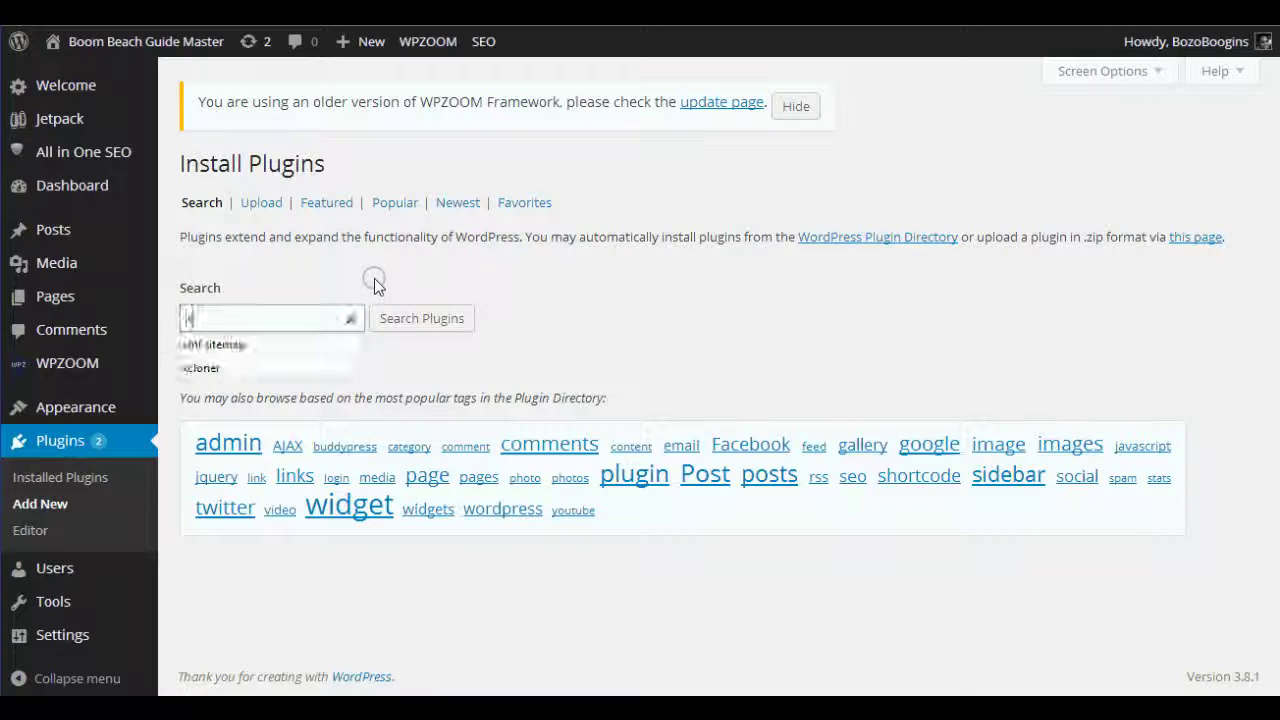
pyautogui.write('ml sitem')
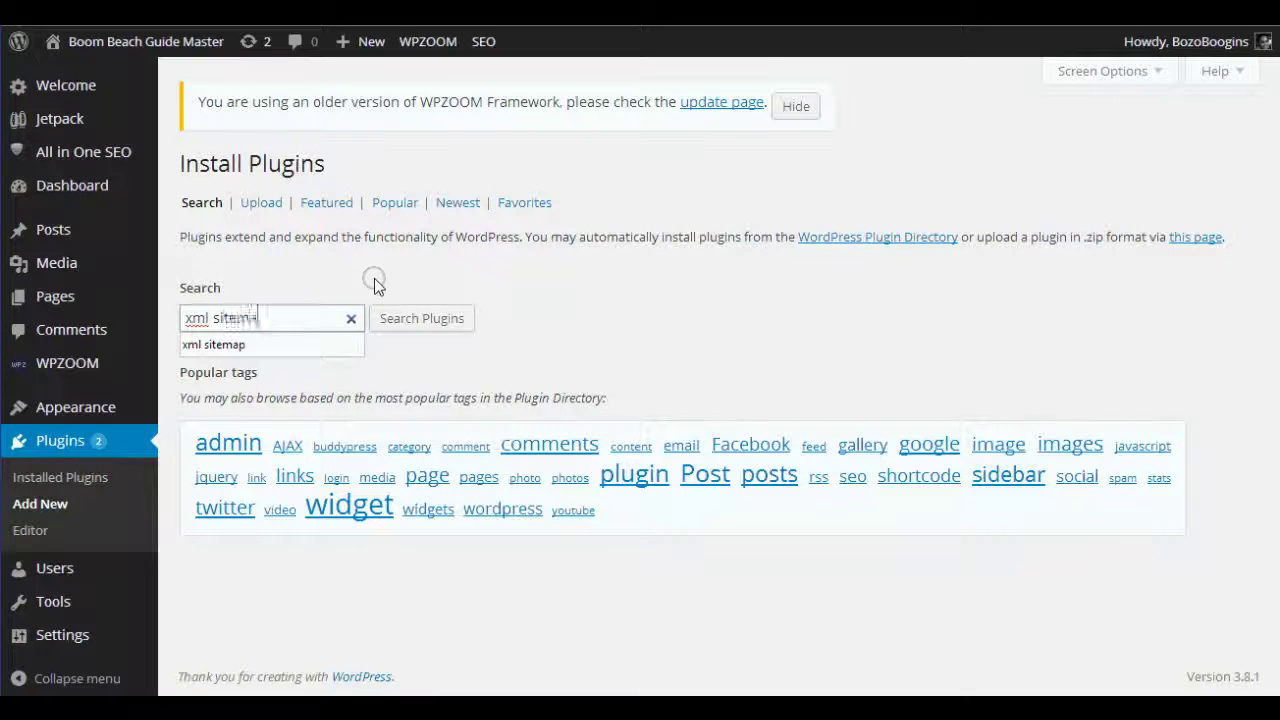
pyautogui.write('ap')
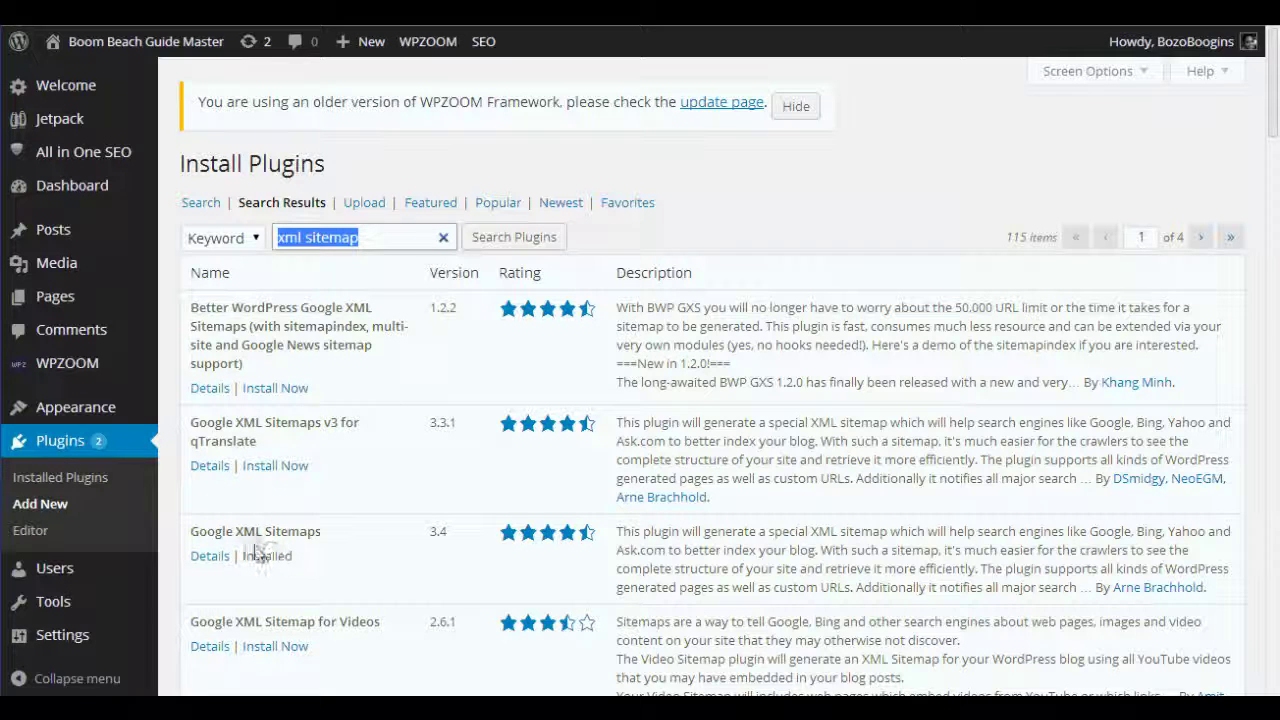
pyautogui.moveTo(325, 532); pyautogui.dragTo(185, 531)
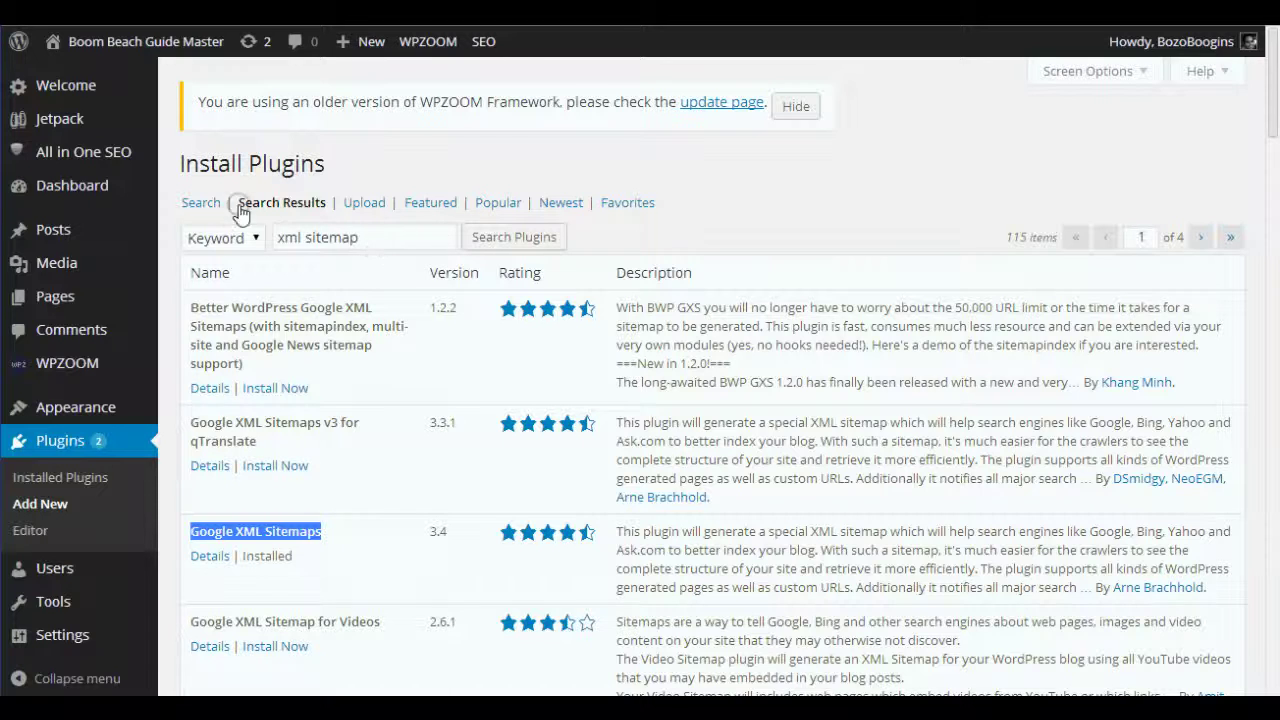
# Search the plugin directory for "all in one seo".
pyautogui.click(329, 240)
pyautogui.hotkey('ctrl', 'a')
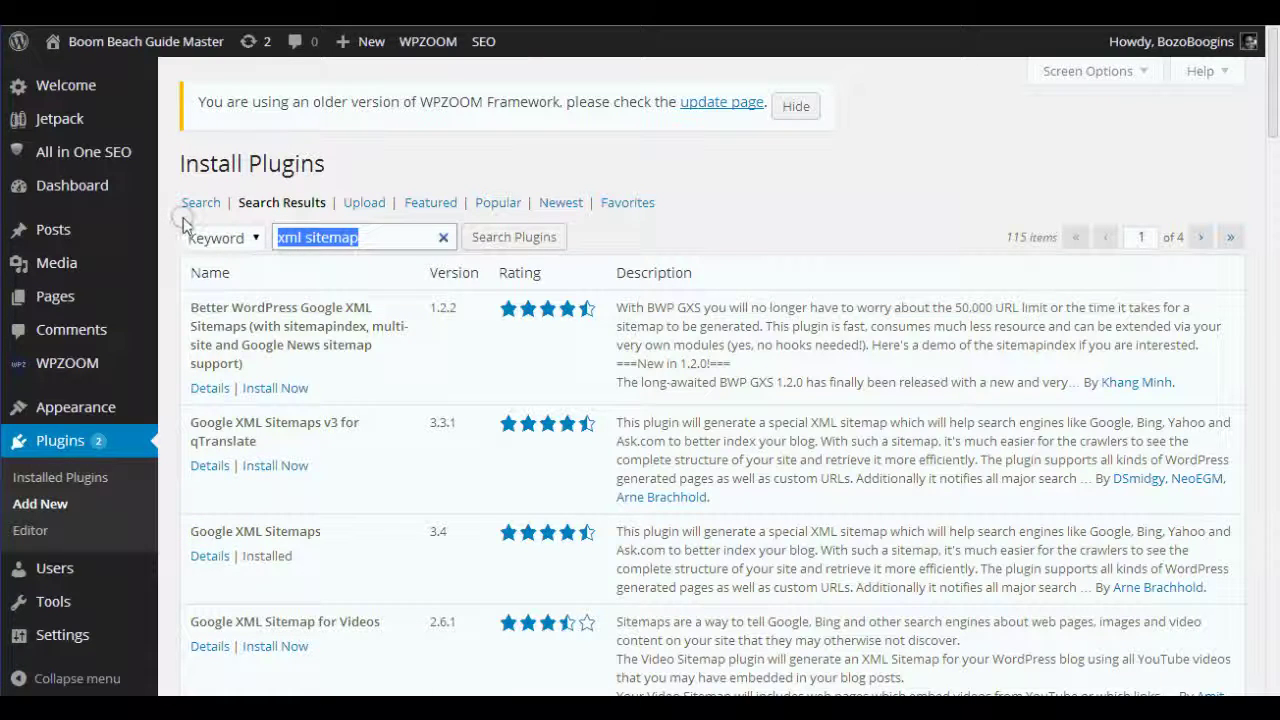
pyautogui.write('all in')
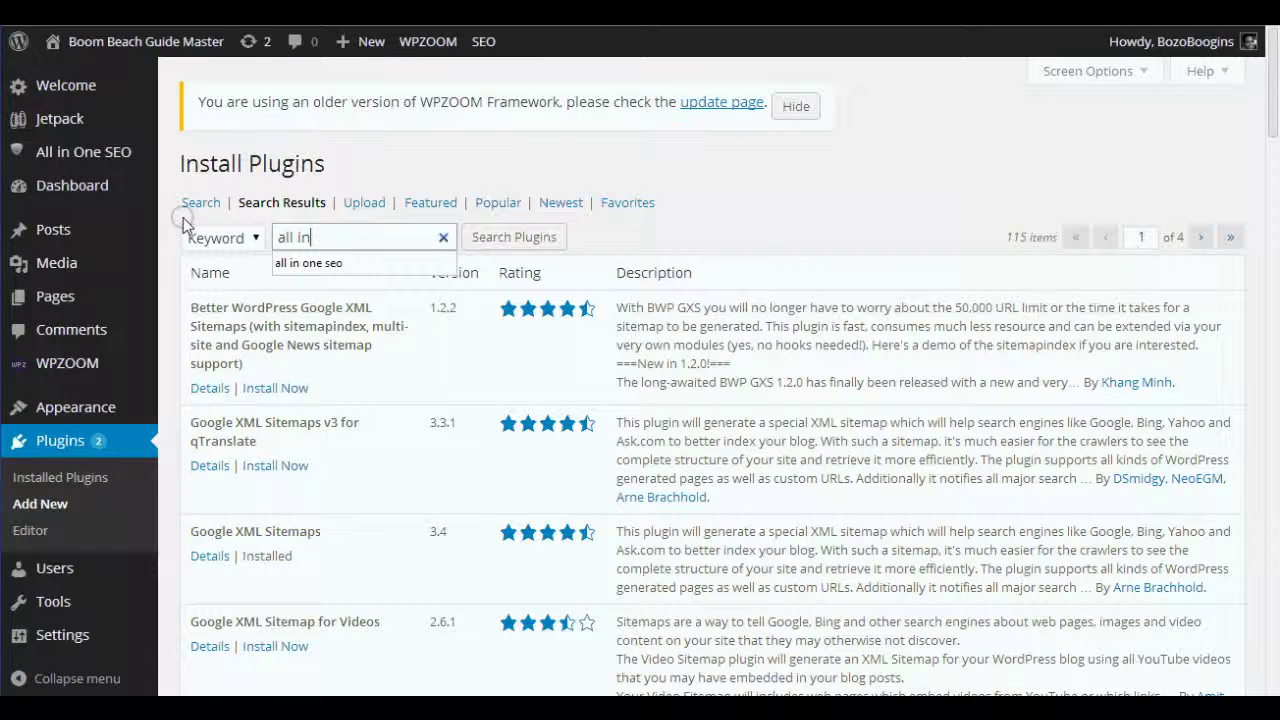
pyautogui.click(308, 262)
pyautogui.click(520, 240)
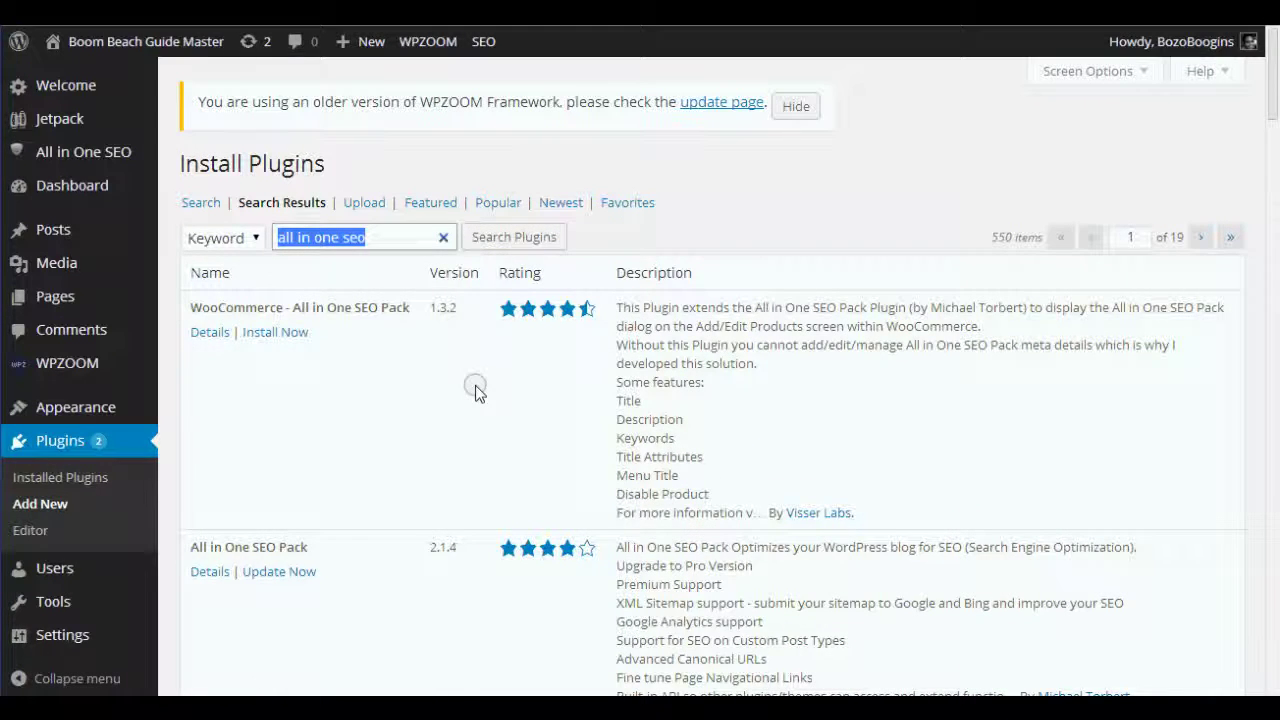
# Locate the All in One SEO Pack plugin in the search results and highlight its name.
pyautogui.scroll(-1, 475, 390)
pyautogui.moveTo(327, 457)
pyautogui.mouseDown()
pyautogui.moveTo(190, 449)
pyautogui.moveTo(309, 446)
pyautogui.mouseUp()
pyautogui.click(338, 500)
pyautogui.click(363, 476)
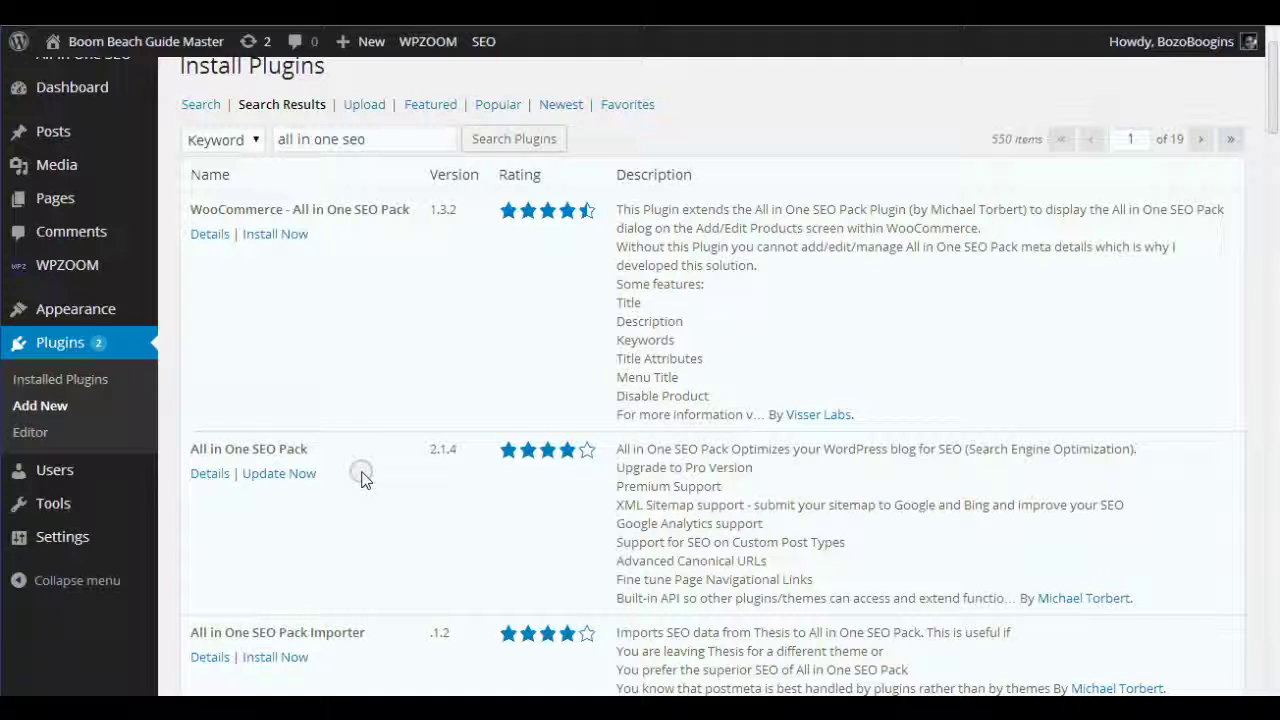
pyautogui.moveTo(197, 451); pyautogui.dragTo(306, 449)
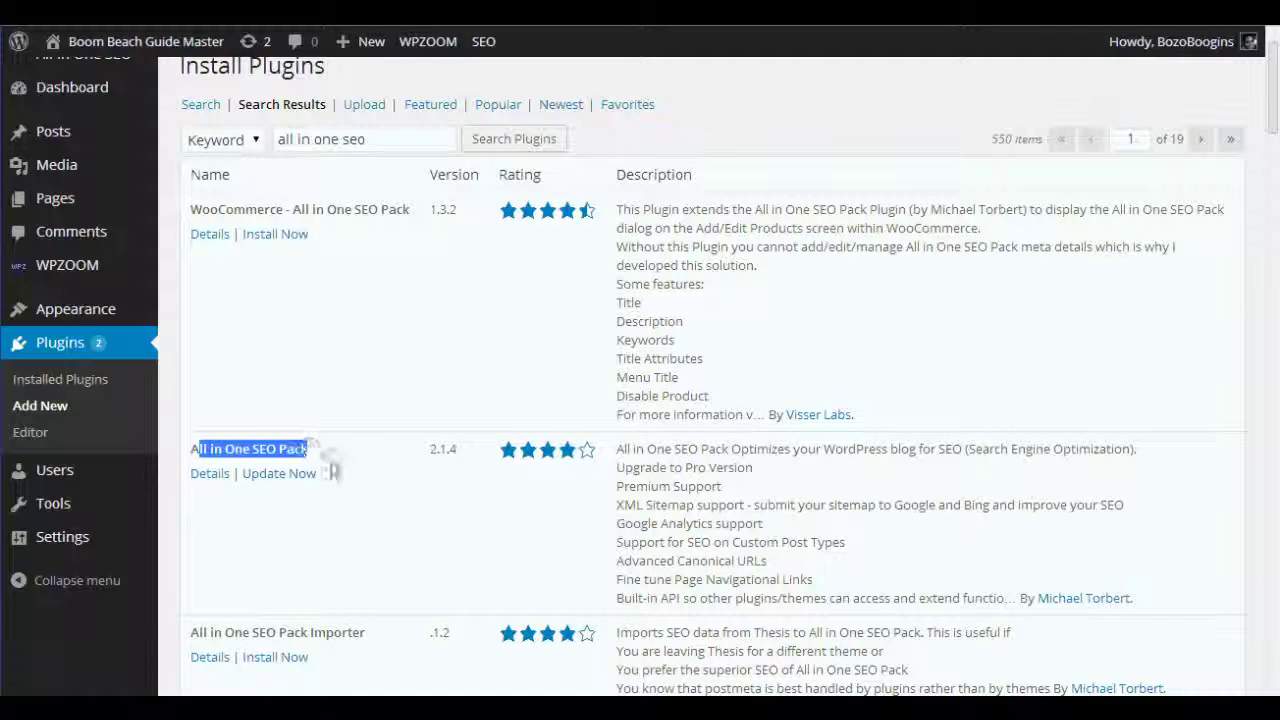
pyautogui.click(345, 468)
pyautogui.click(451, 514)
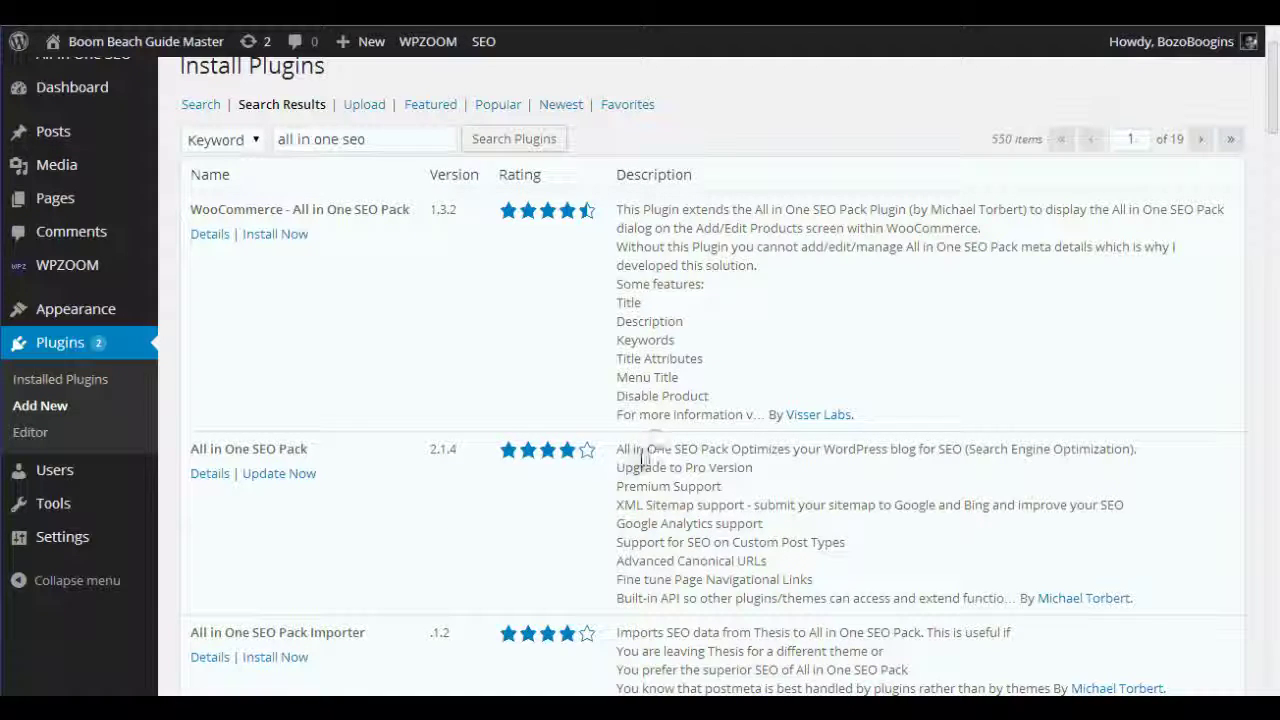
# Search the plugin directory for "akismet" and highlight the Akismet plugin in the results.
pyautogui.moveTo(365, 139); pyautogui.dragTo(177, 120)
pyautogui.write('akiss')
pyautogui.press('BackSpace')
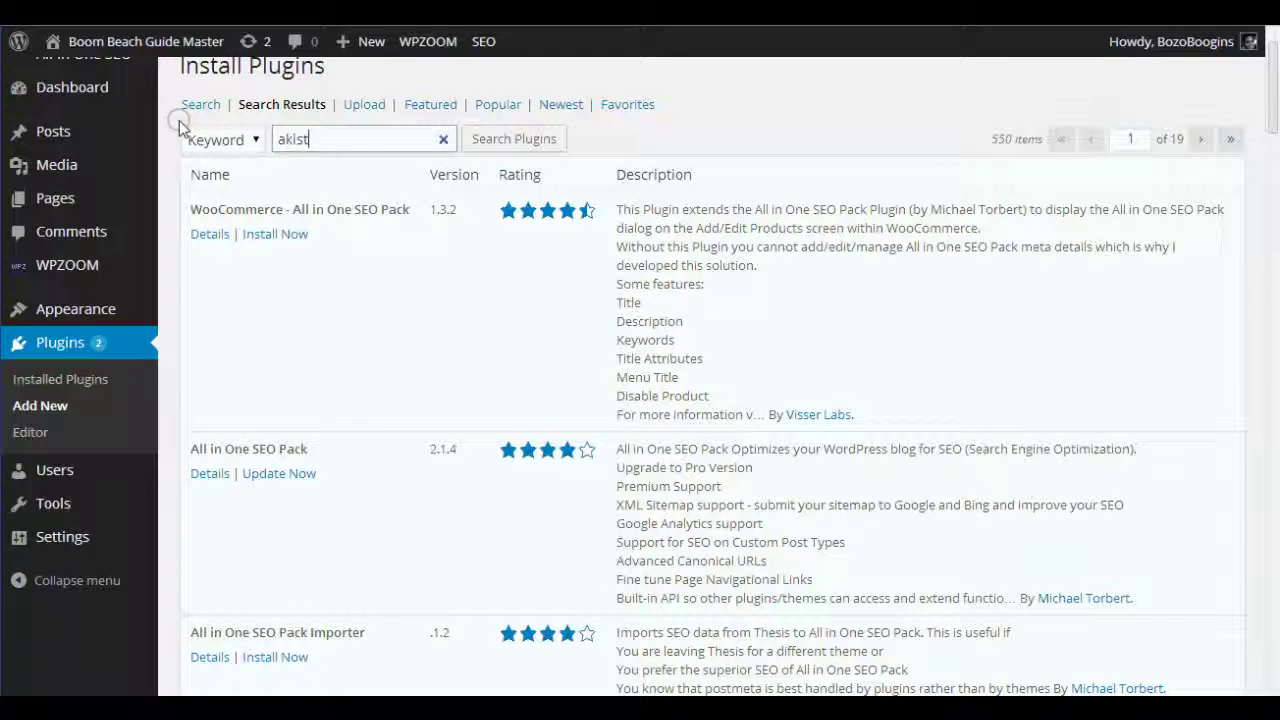
pyautogui.write('met')
pyautogui.press('Return')
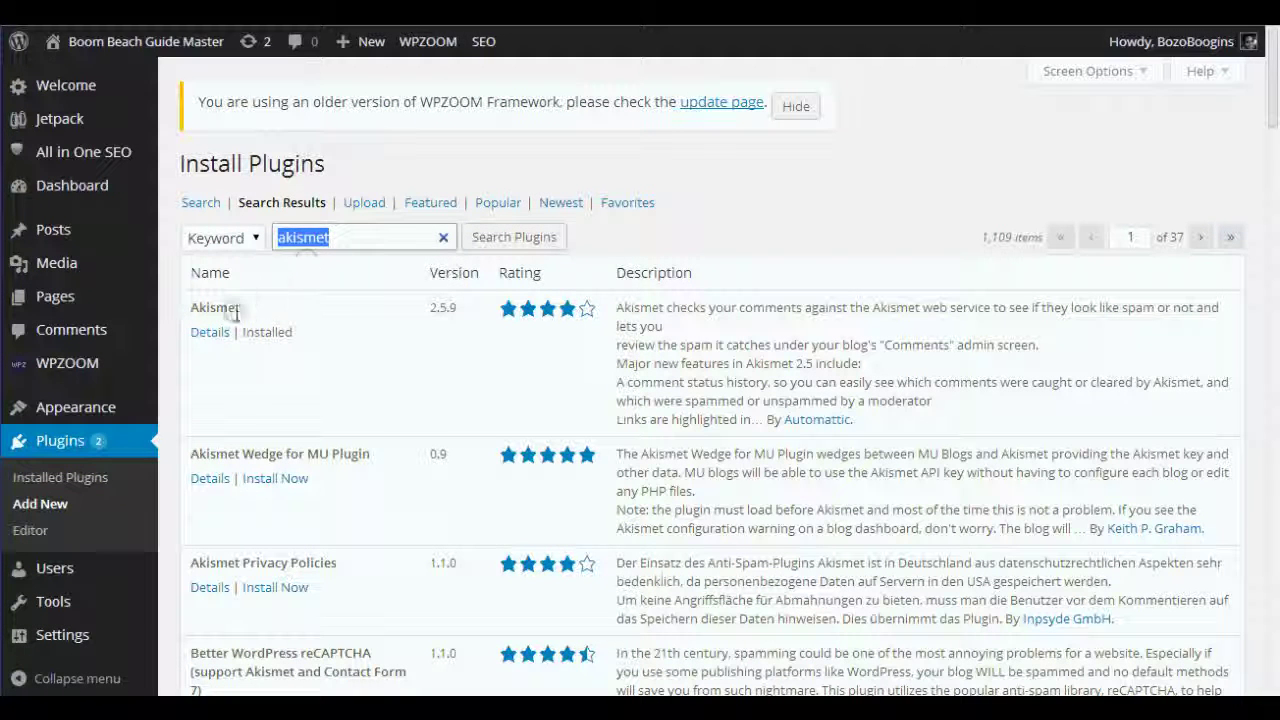
pyautogui.moveTo(243, 318); pyautogui.dragTo(186, 306)
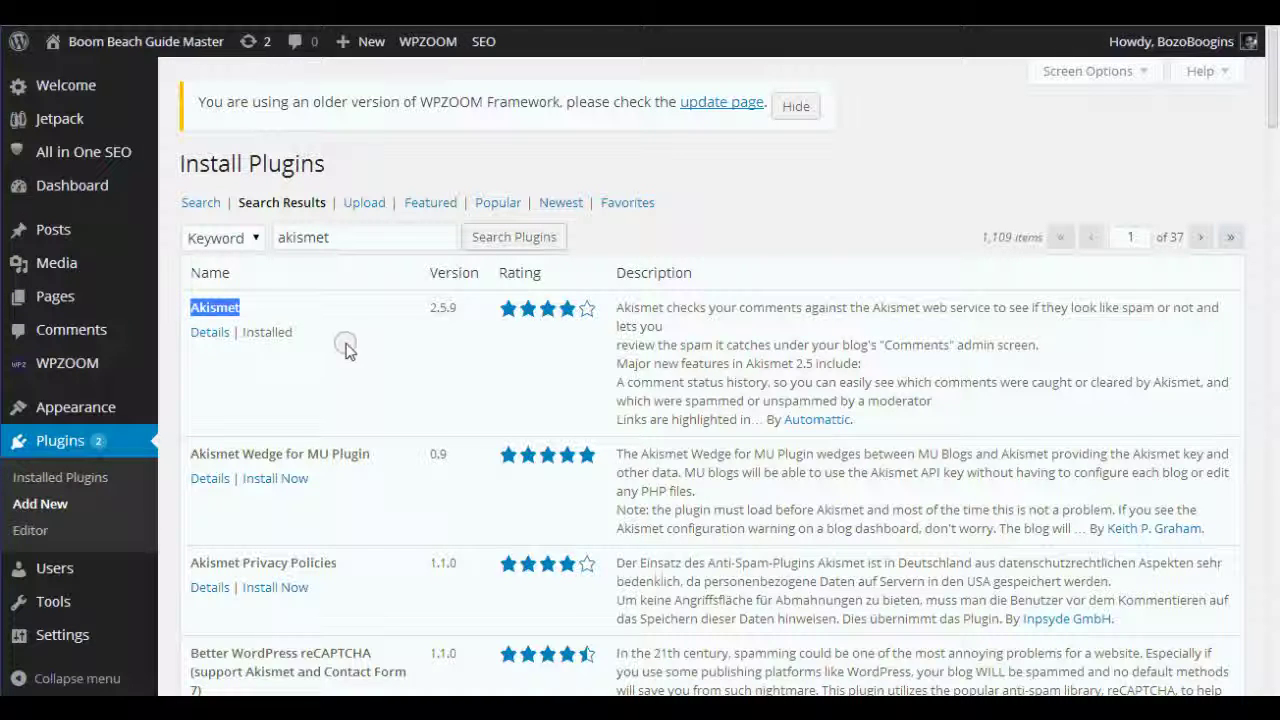
# Review the Discussion setting that allows people to post comments on new articles, and open the Permalinks settings.
pyautogui.scroll(-3, 306, 337)
pyautogui.moveTo(62, 358)
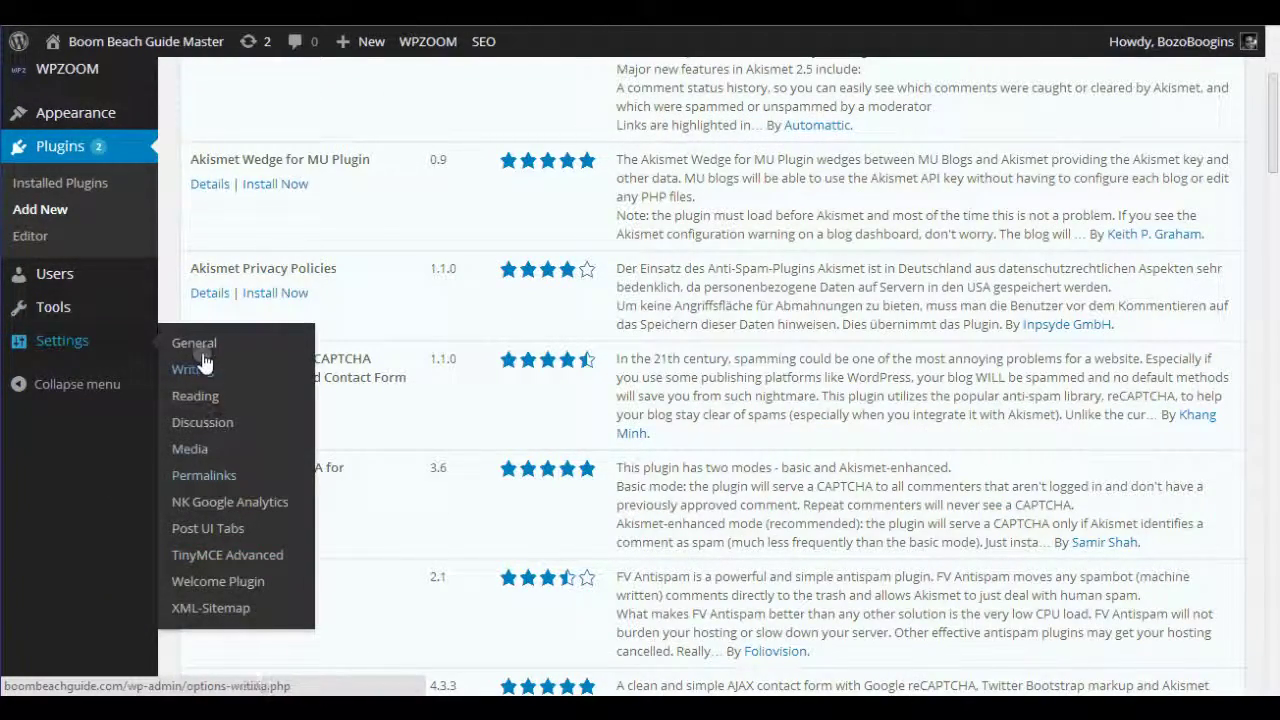
pyautogui.click(202, 422)
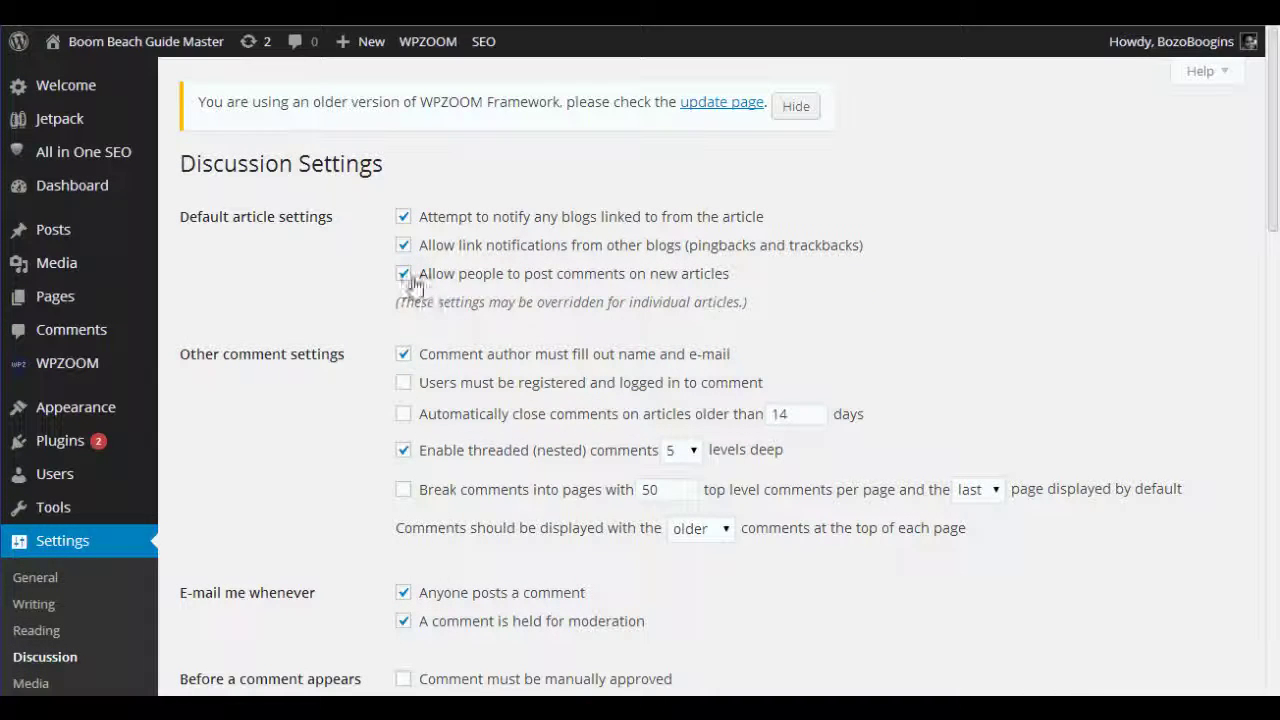
pyautogui.click(405, 275)
pyautogui.moveTo(407, 278); pyautogui.dragTo(735, 273)
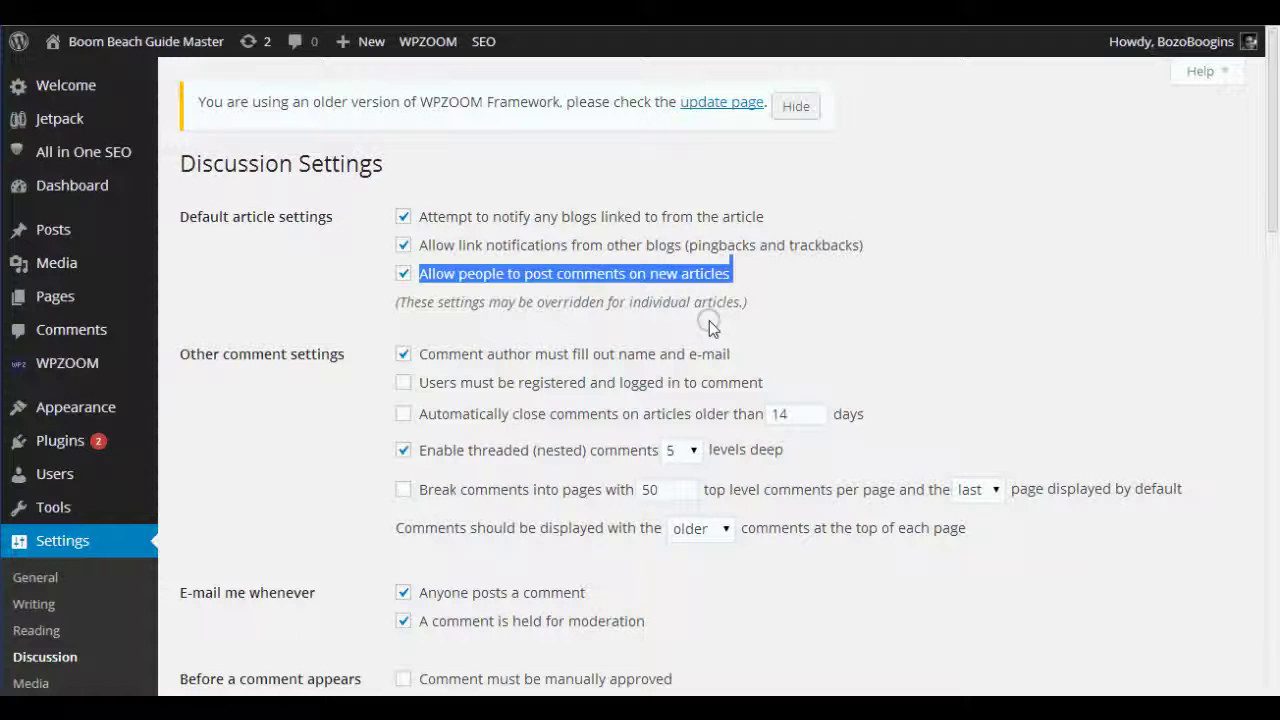
pyautogui.scroll(-2, 110, 510)
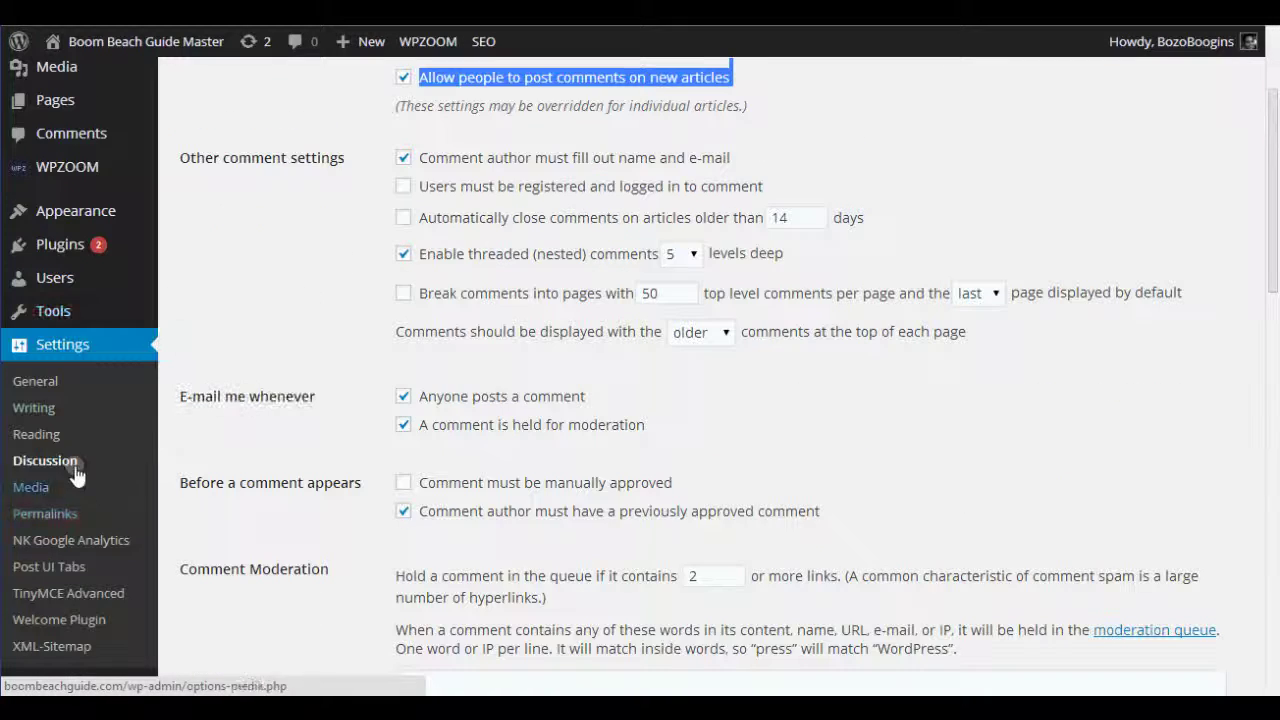
pyautogui.click(48, 514)
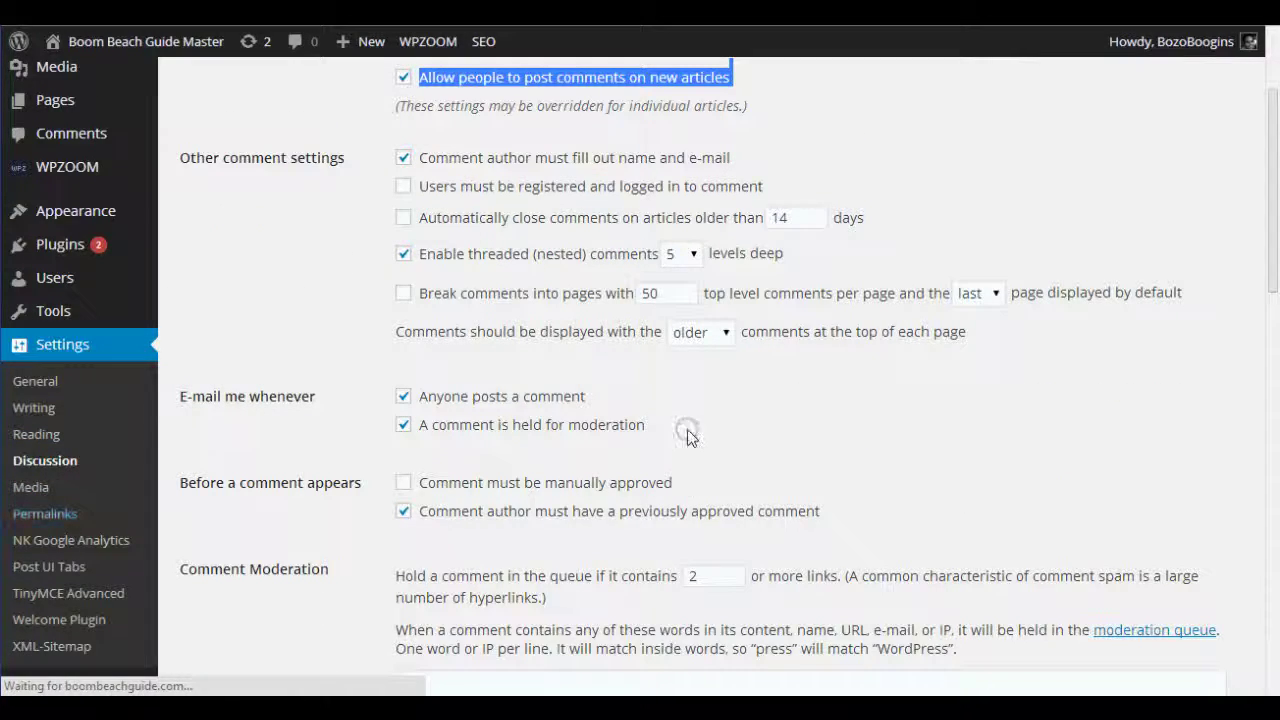
pyautogui.scroll(-2, 250, 530)
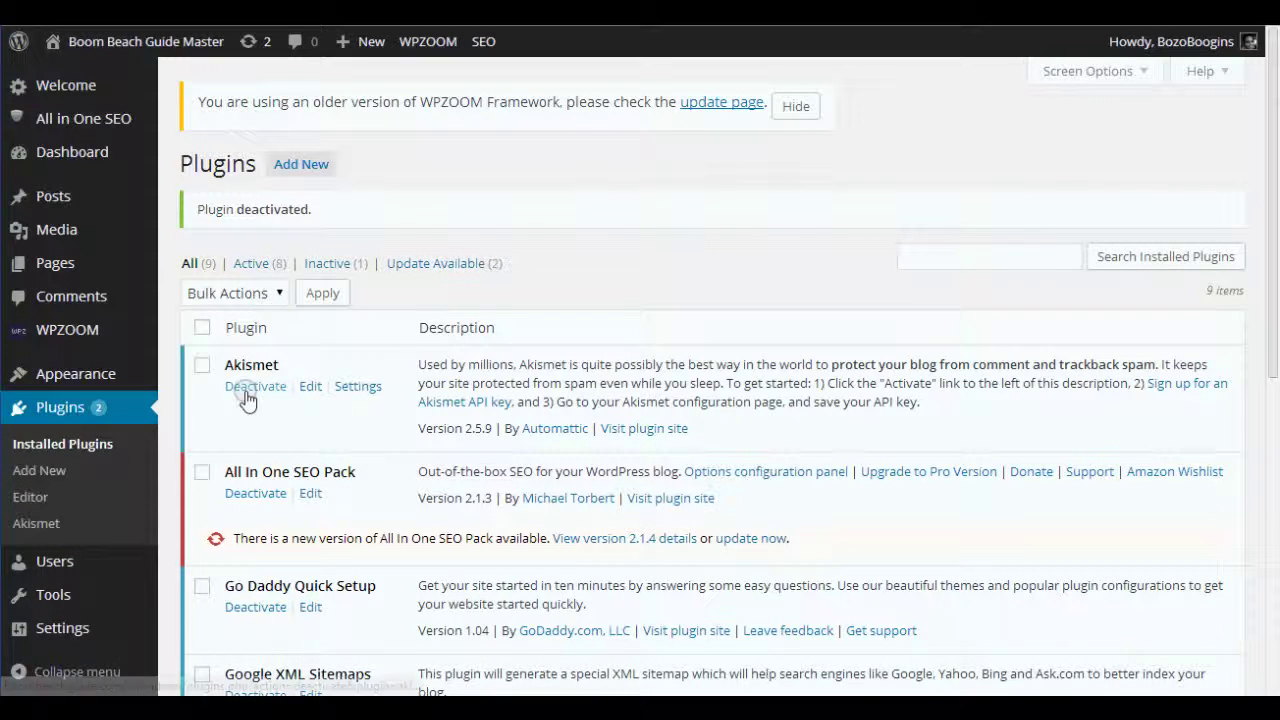
# Examine the site title under Site Title & Tagline in the theme customizer and close the customizer.
pyautogui.moveTo(100, 375)
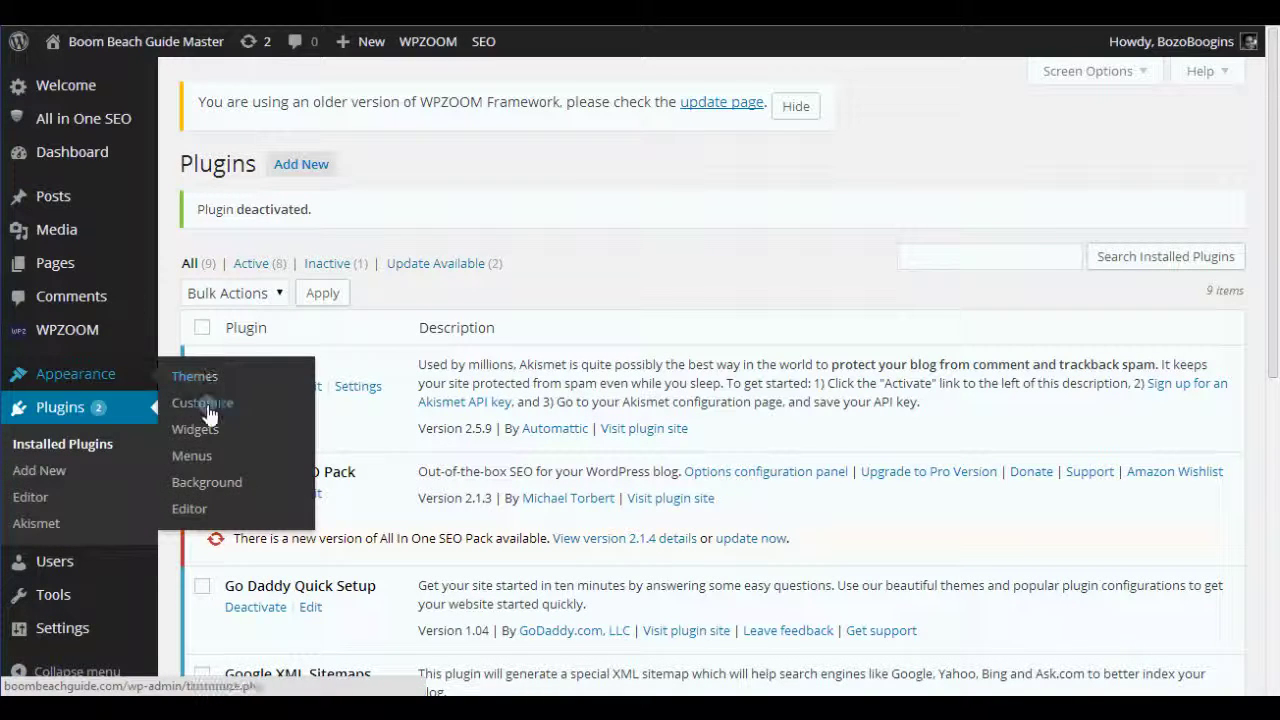
pyautogui.click(190, 402)
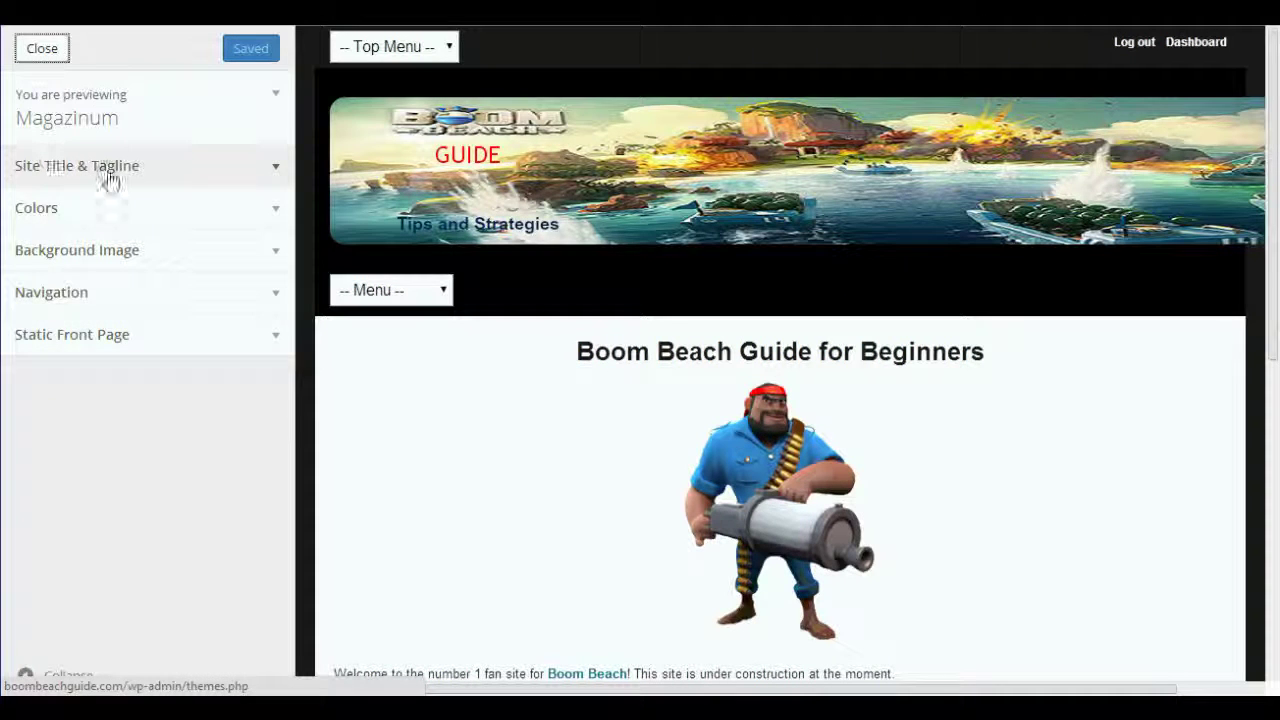
pyautogui.click(110, 178)
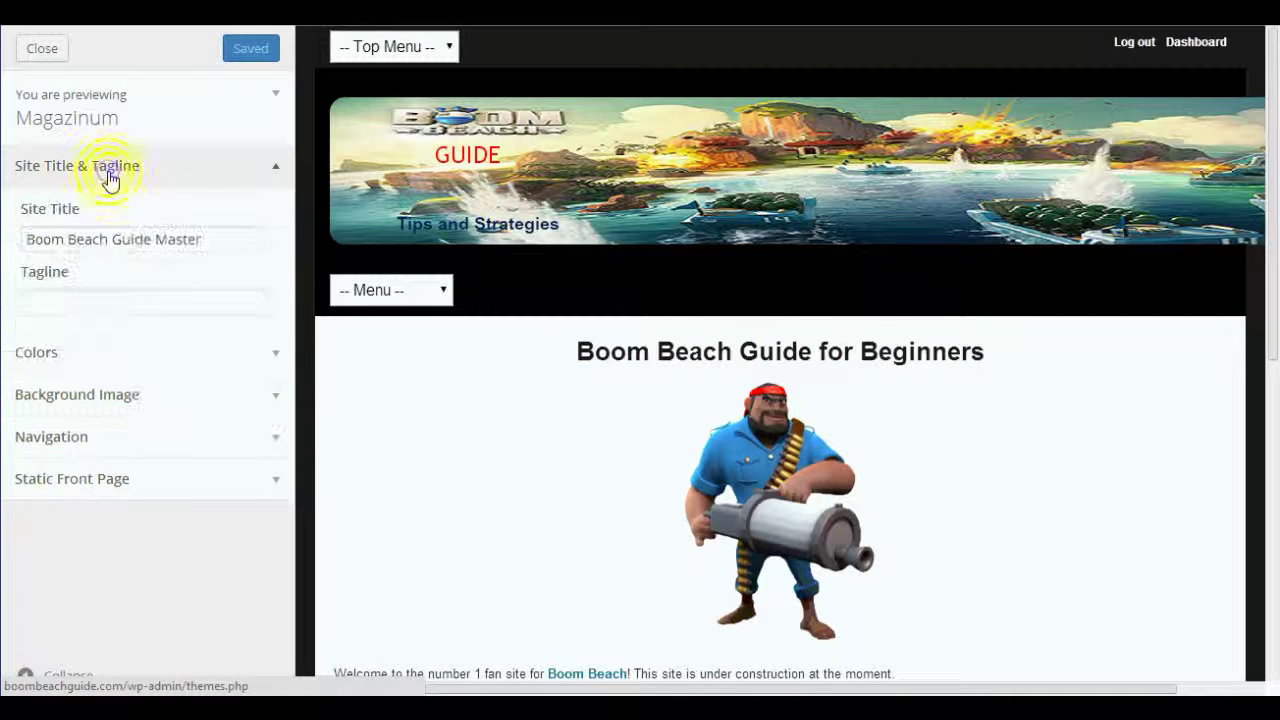
pyautogui.moveTo(211, 237); pyautogui.dragTo(21, 238)
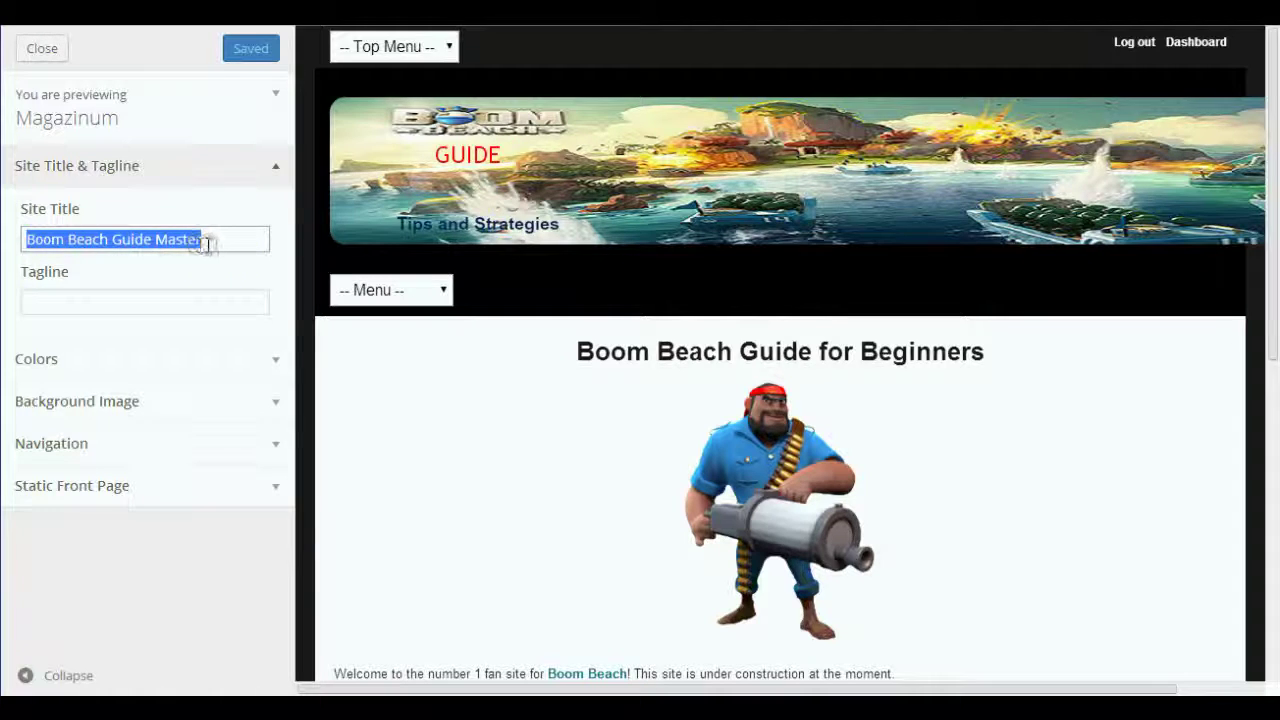
pyautogui.click(208, 242)
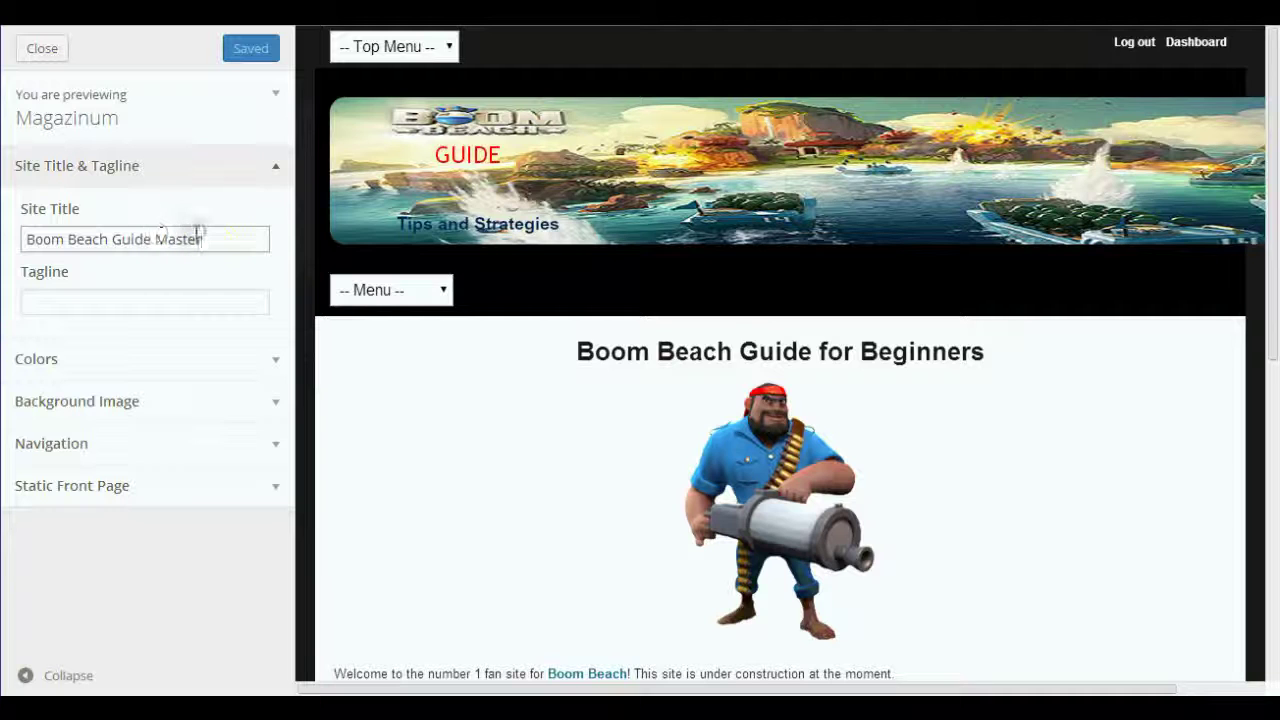
pyautogui.doubleClick(154, 230)
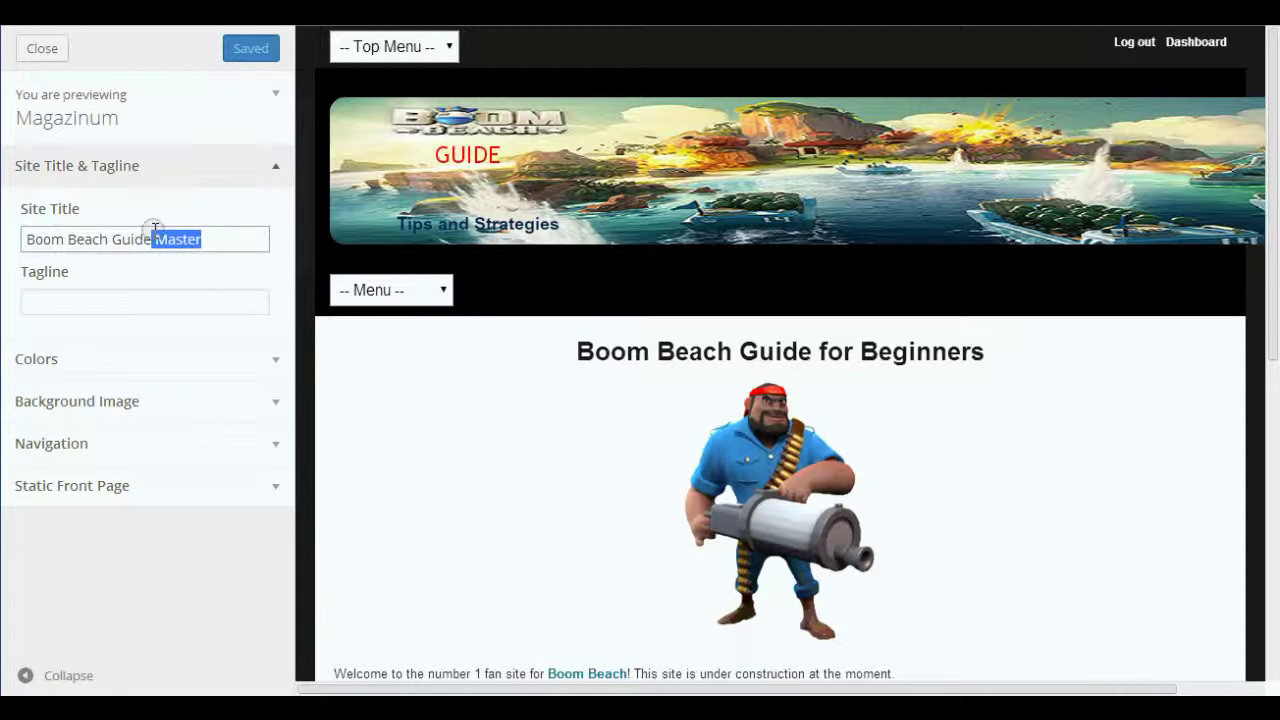
pyautogui.click(211, 242)
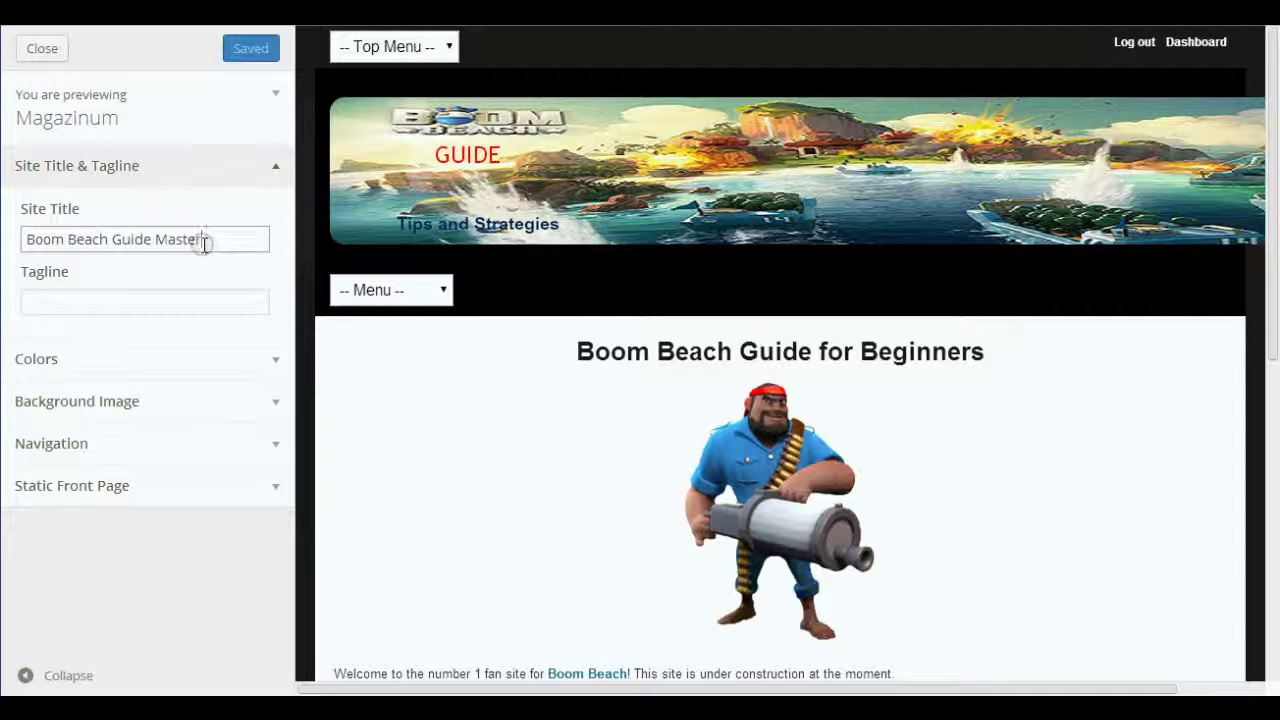
pyautogui.click(43, 53)
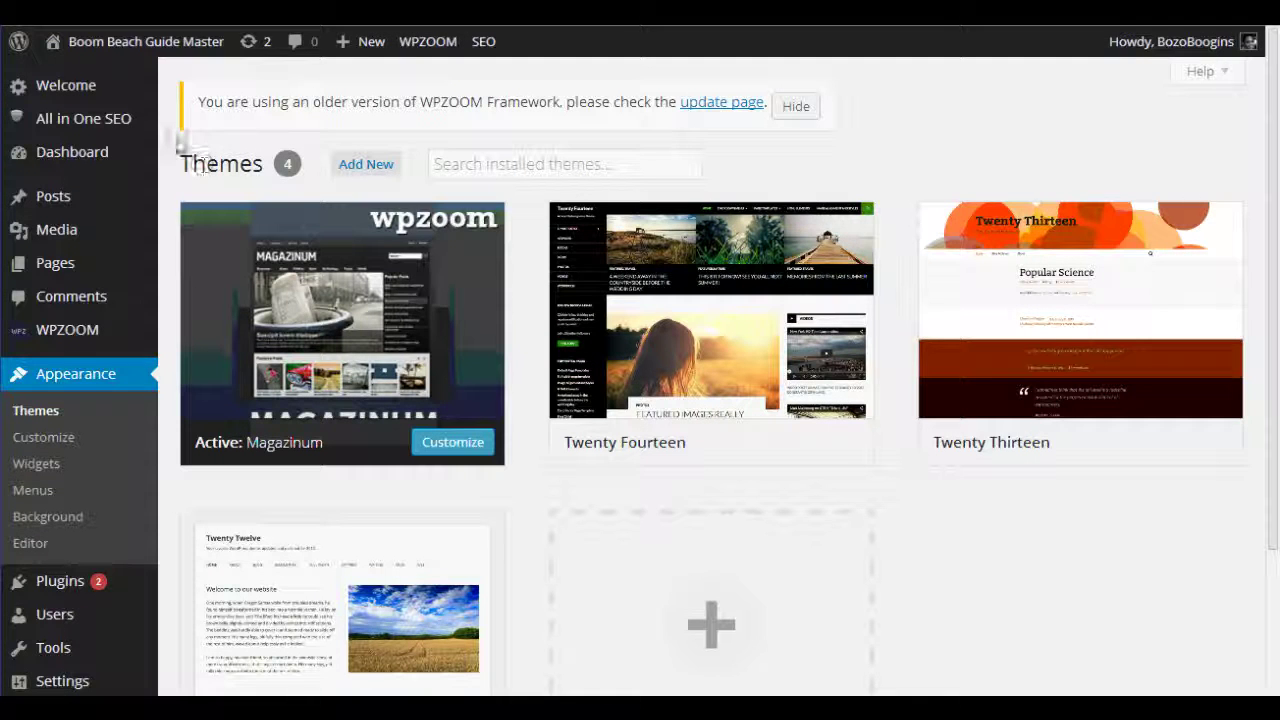
# Visit the live site and highlight the keyword "Boom Beach Guide" in the homepage heading.
pyautogui.moveTo(94, 41)
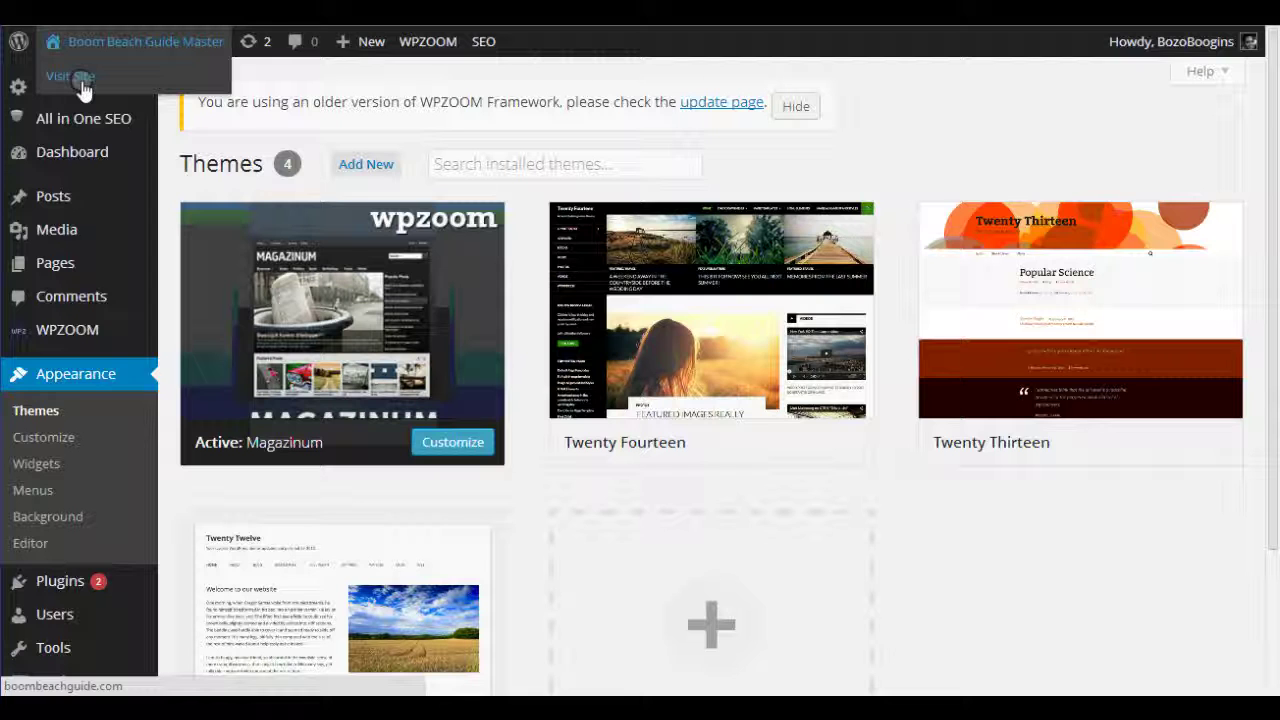
pyautogui.click(82, 80)
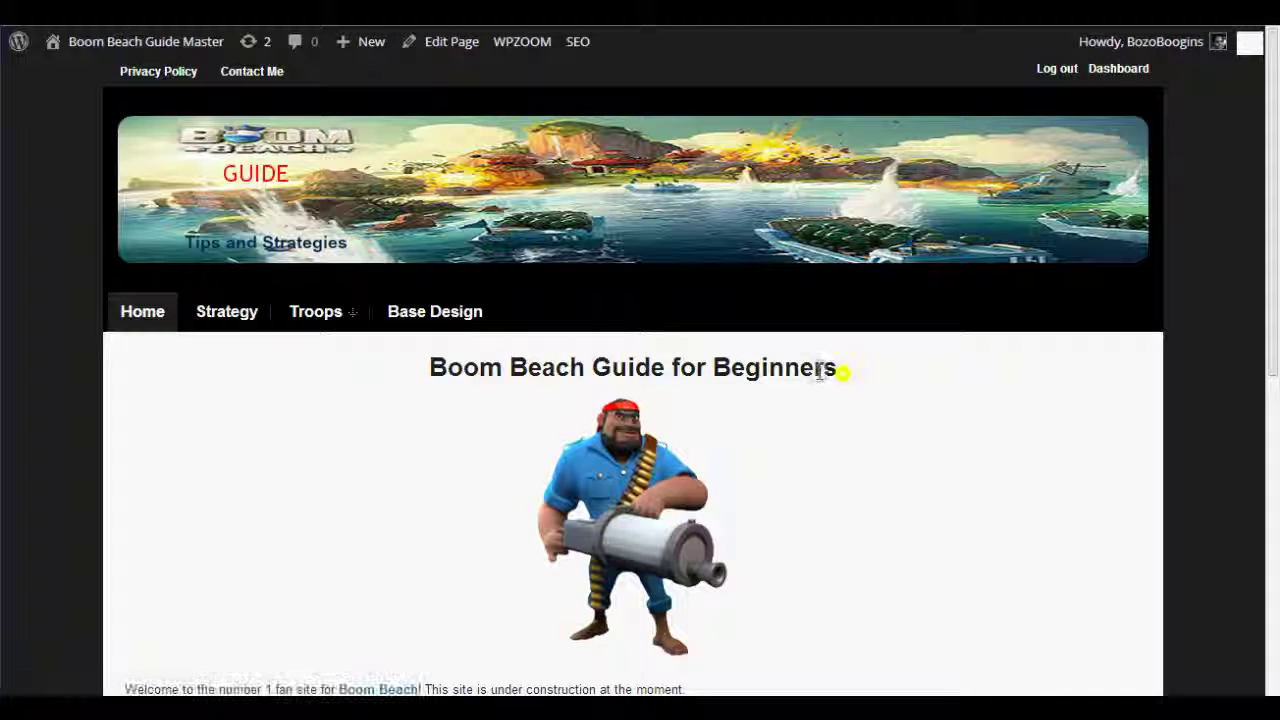
pyautogui.moveTo(840, 370); pyautogui.dragTo(669, 367)
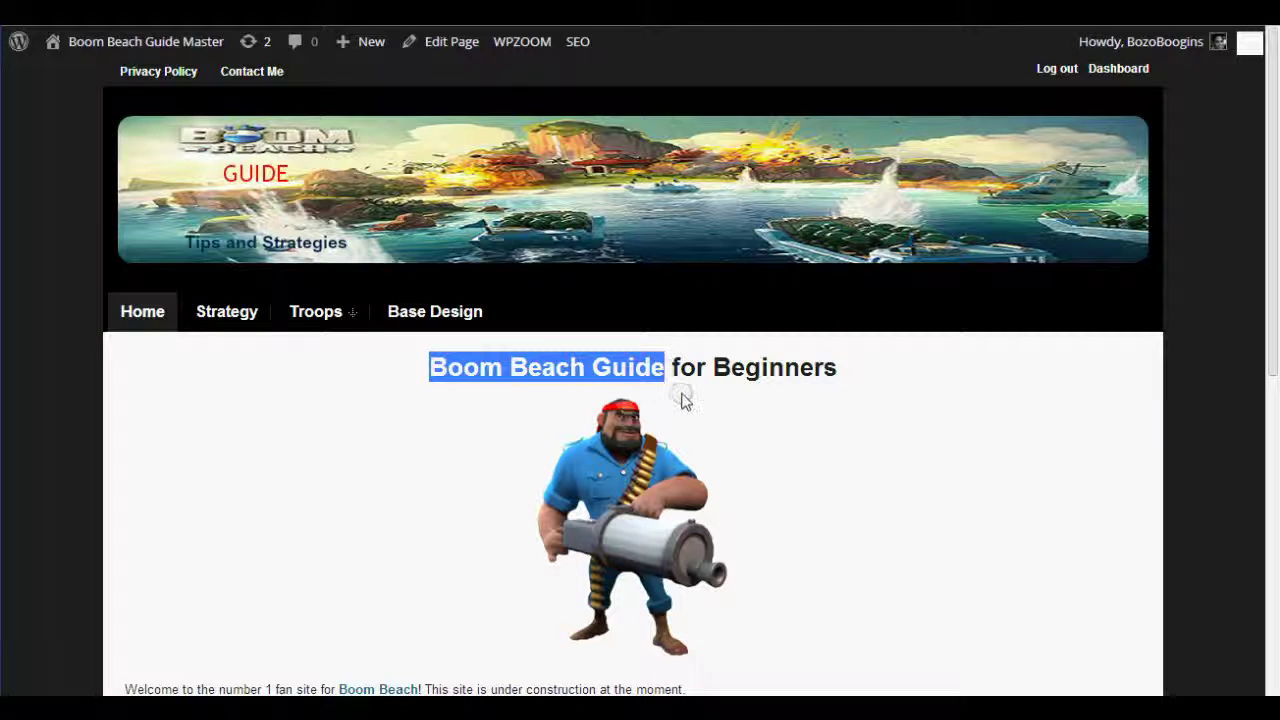
pyautogui.click(758, 375)
pyautogui.moveTo(898, 376); pyautogui.dragTo(575, 368)
pyautogui.click(500, 367)
pyautogui.moveTo(425, 367); pyautogui.dragTo(651, 367)
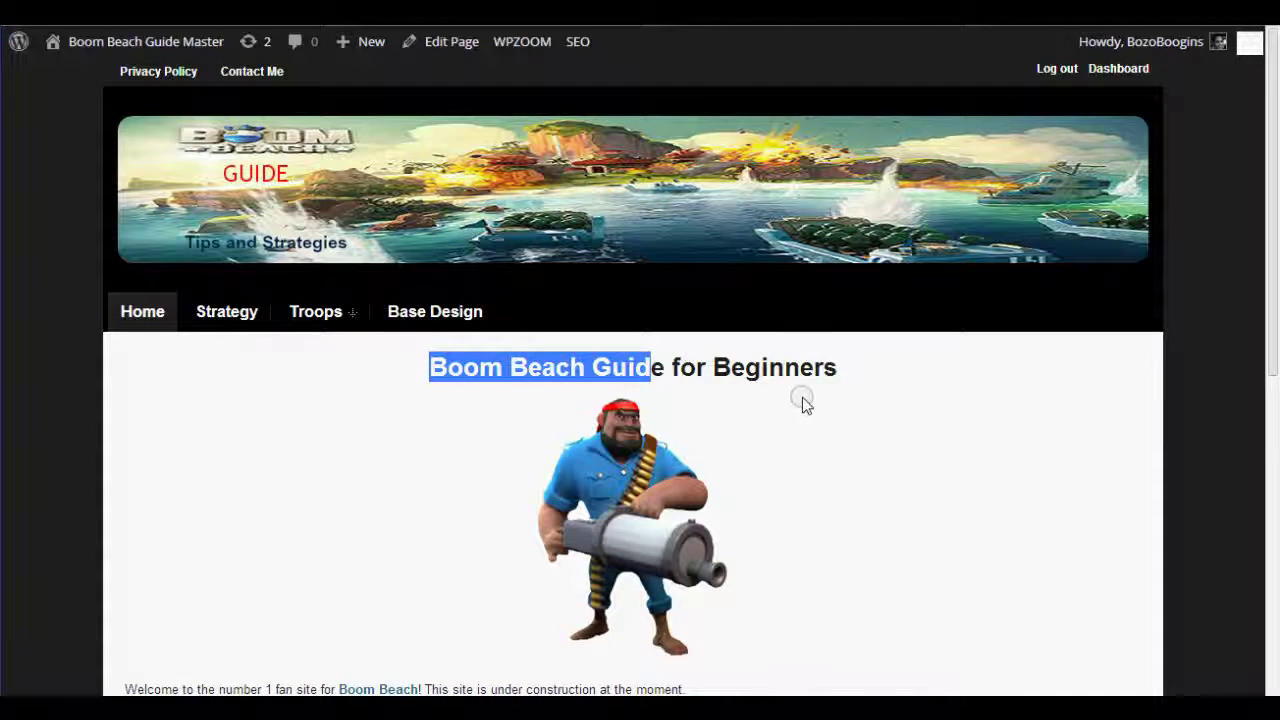
# Open the homepage in the page editor.
pyautogui.scroll(-1, 802, 402)
pyautogui.rightClick(603, 372)
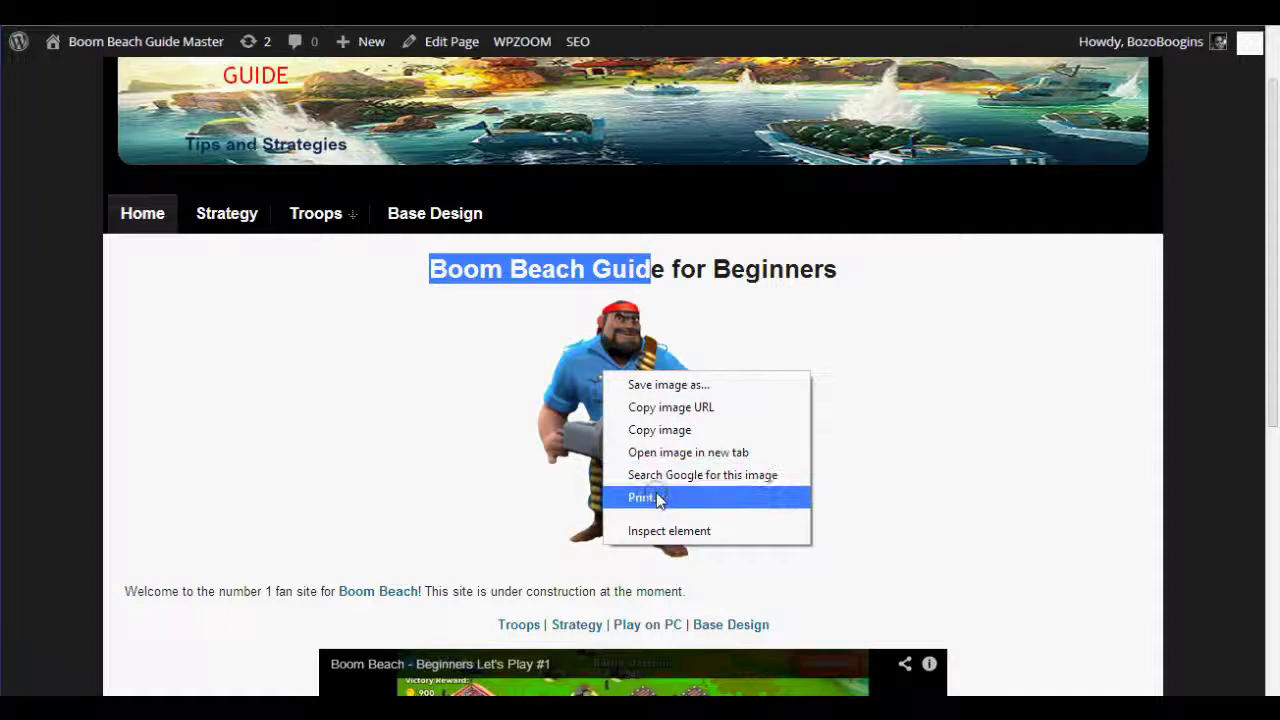
pyautogui.click(430, 45)
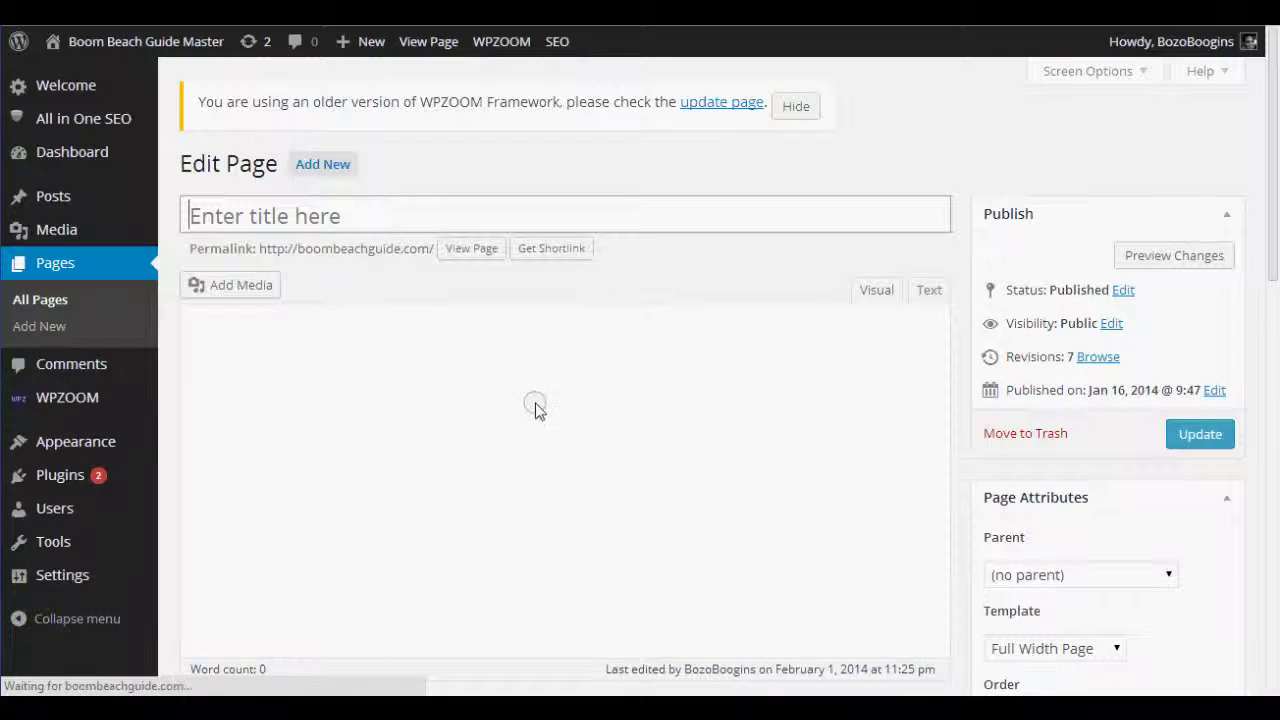
# Highlight the title in the homepage soldier image's edit settings, and close the settings without changing them.
pyautogui.rightClick(560, 486)
pyautogui.click(484, 467)
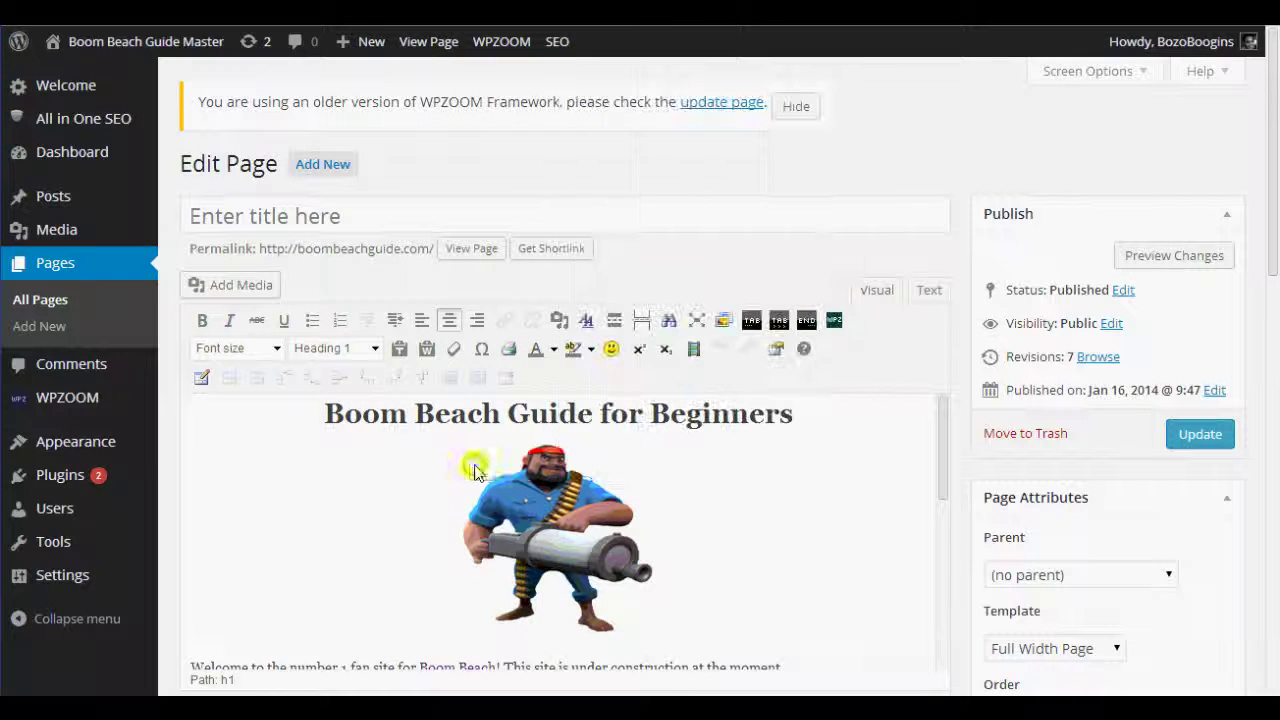
pyautogui.click(486, 469)
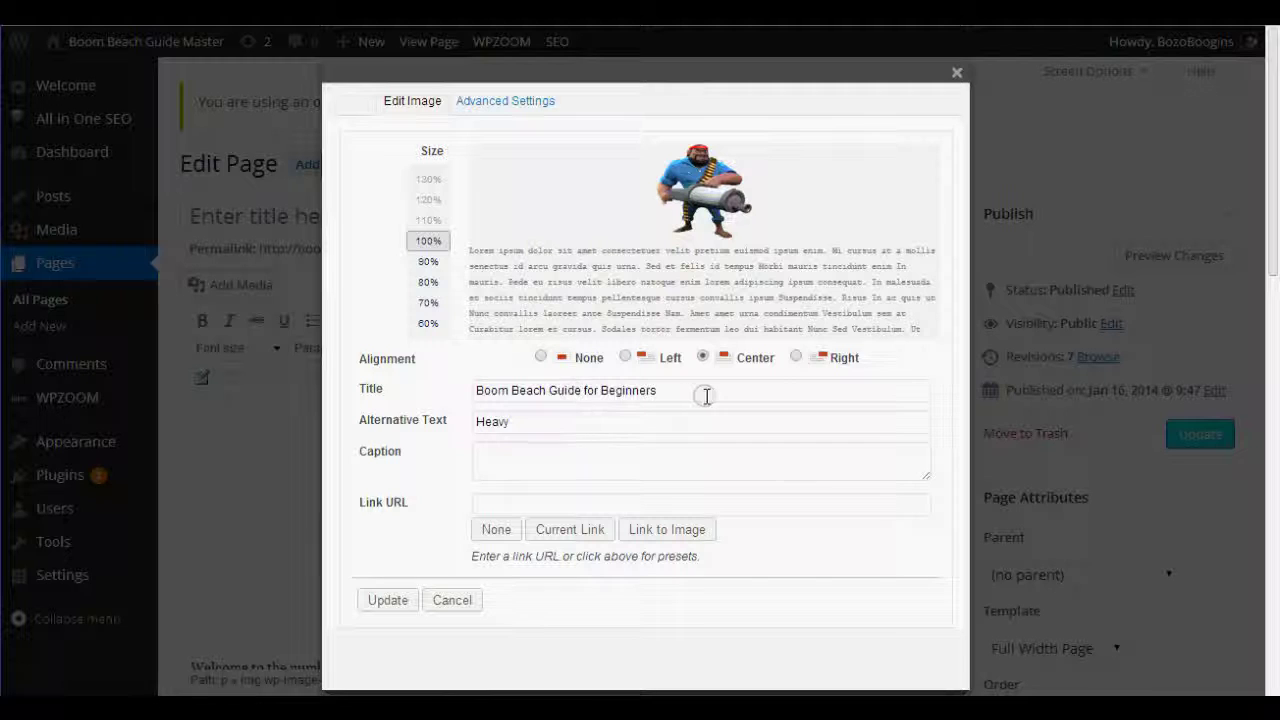
pyautogui.moveTo(704, 394); pyautogui.dragTo(445, 392)
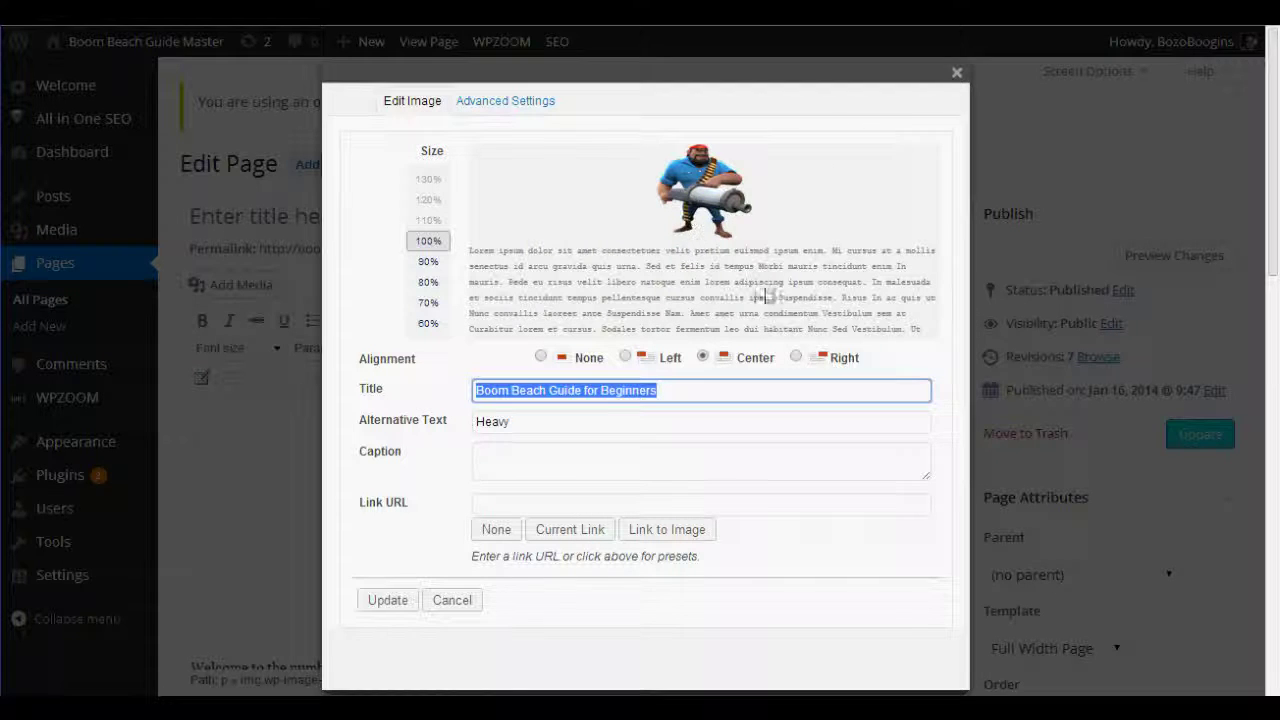
pyautogui.click(955, 77)
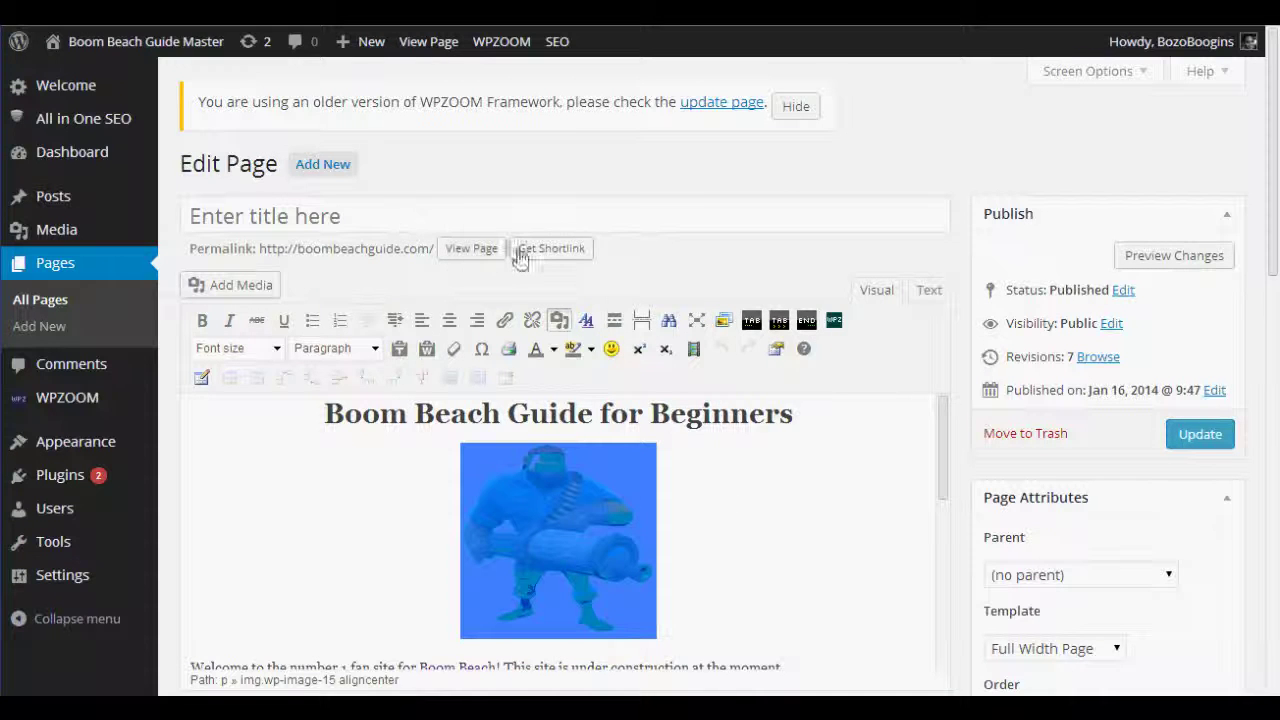
# View the live homepage, open the "Boom Beach" link from its welcome text in a new tab, and return to the homepage.
pyautogui.click(474, 236)
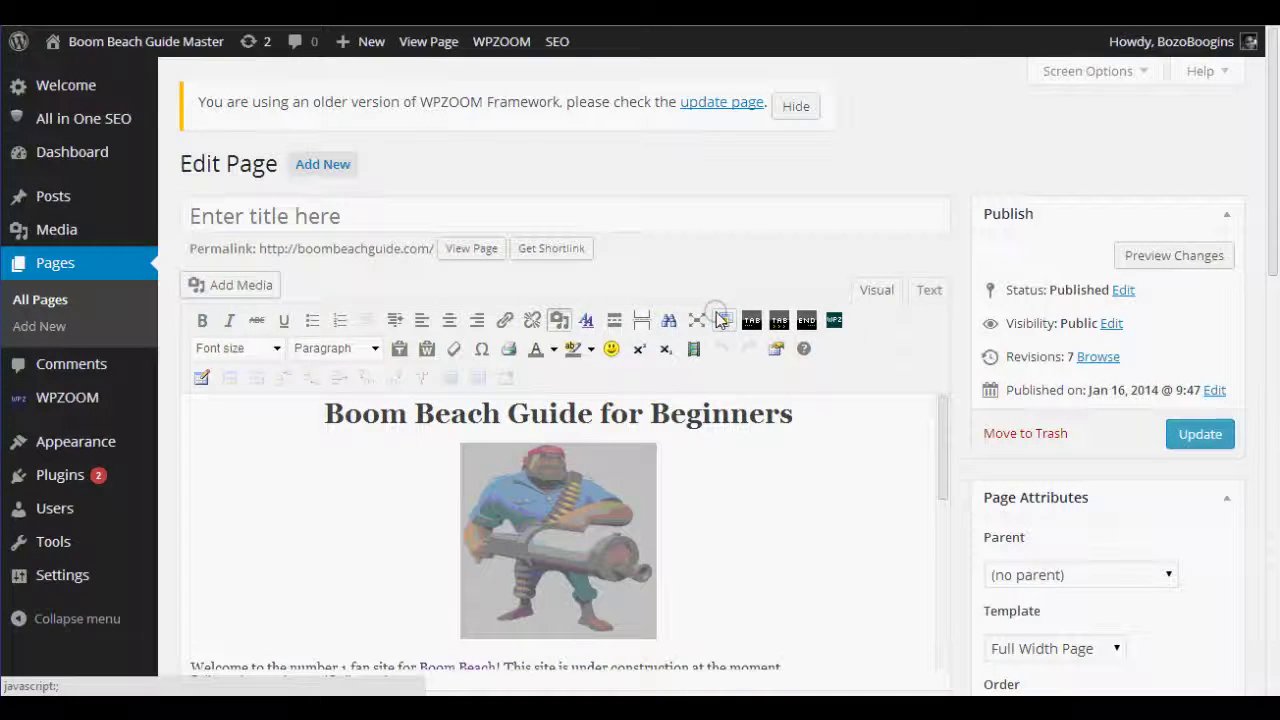
pyautogui.scroll(-2, 617, 331)
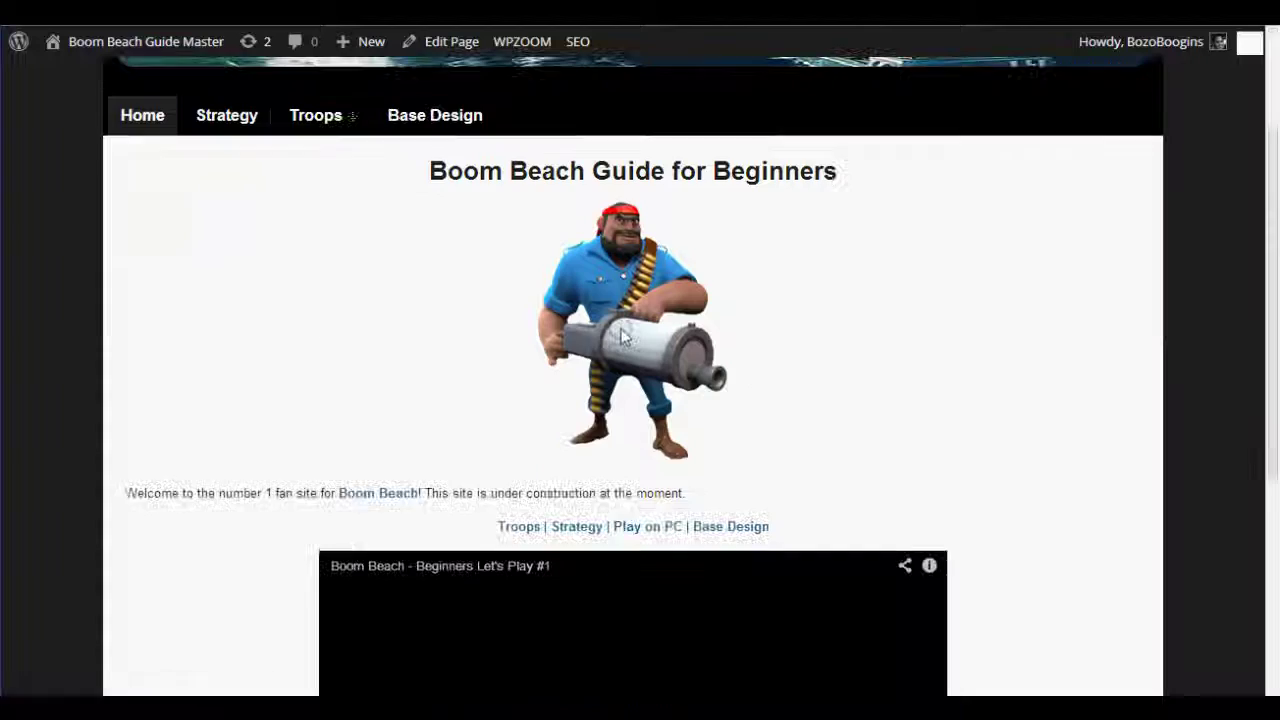
pyautogui.click(401, 494)
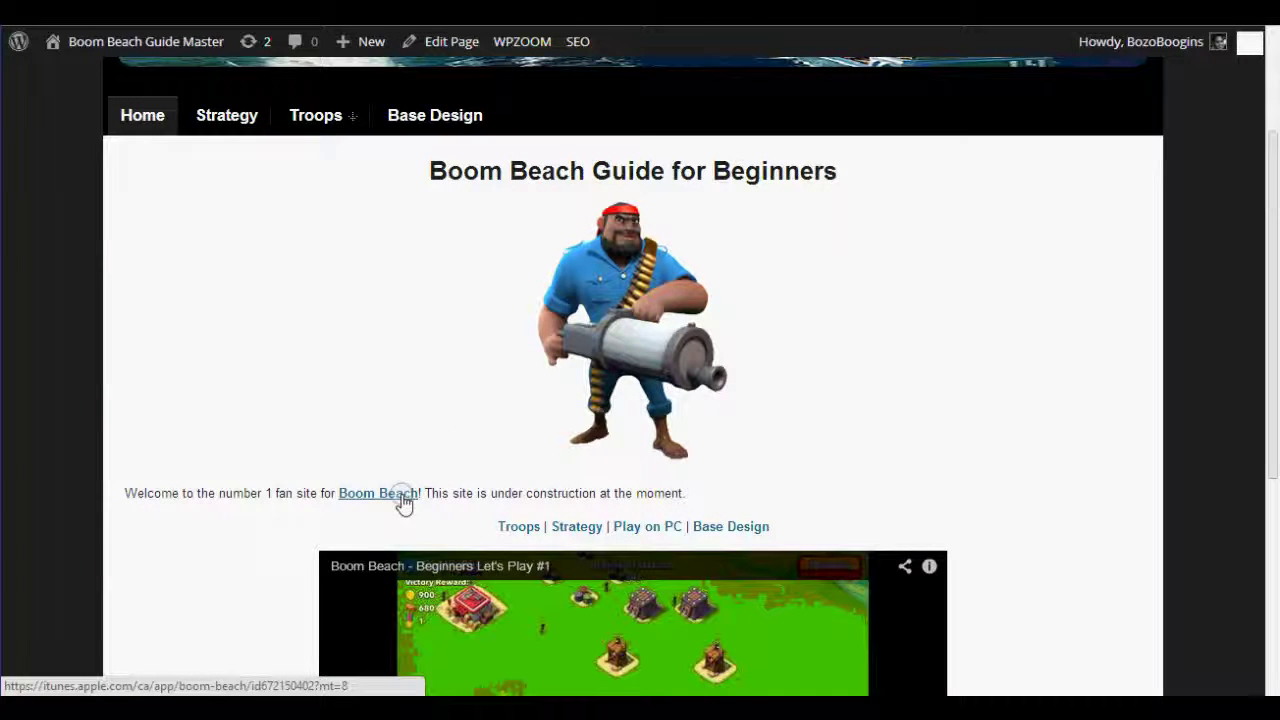
pyautogui.rightClick(403, 503)
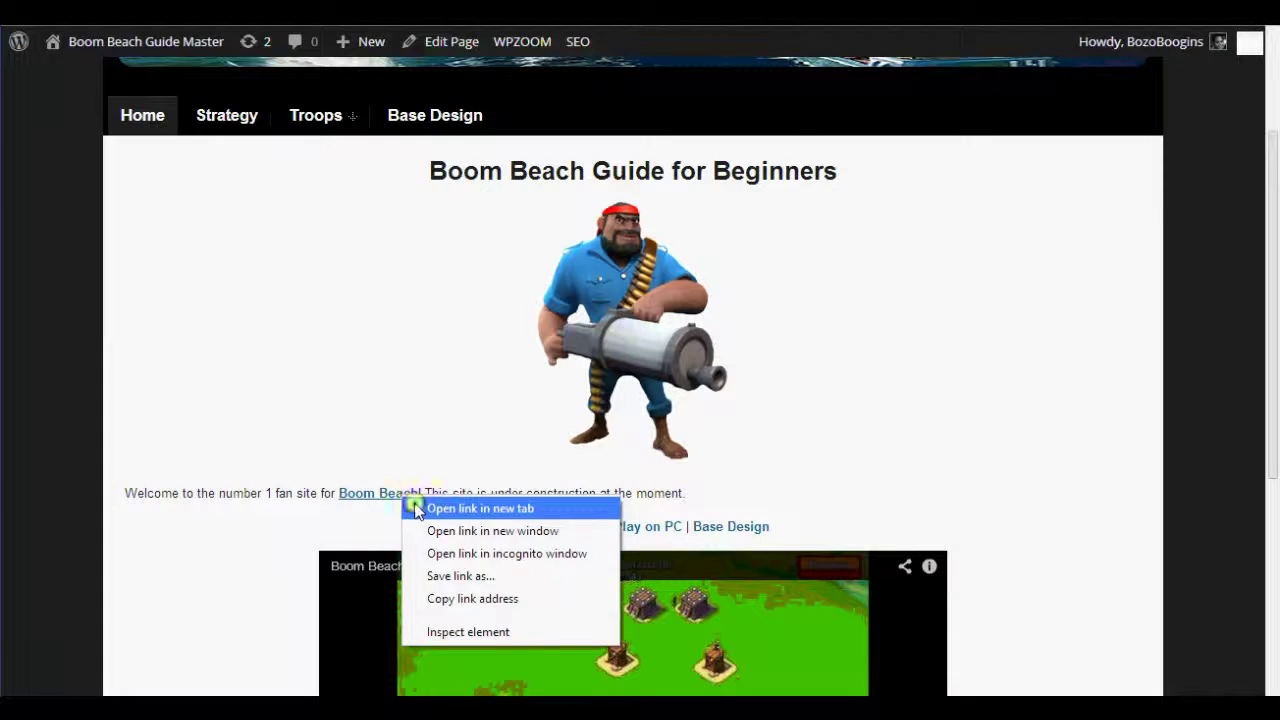
pyautogui.click(430, 508)
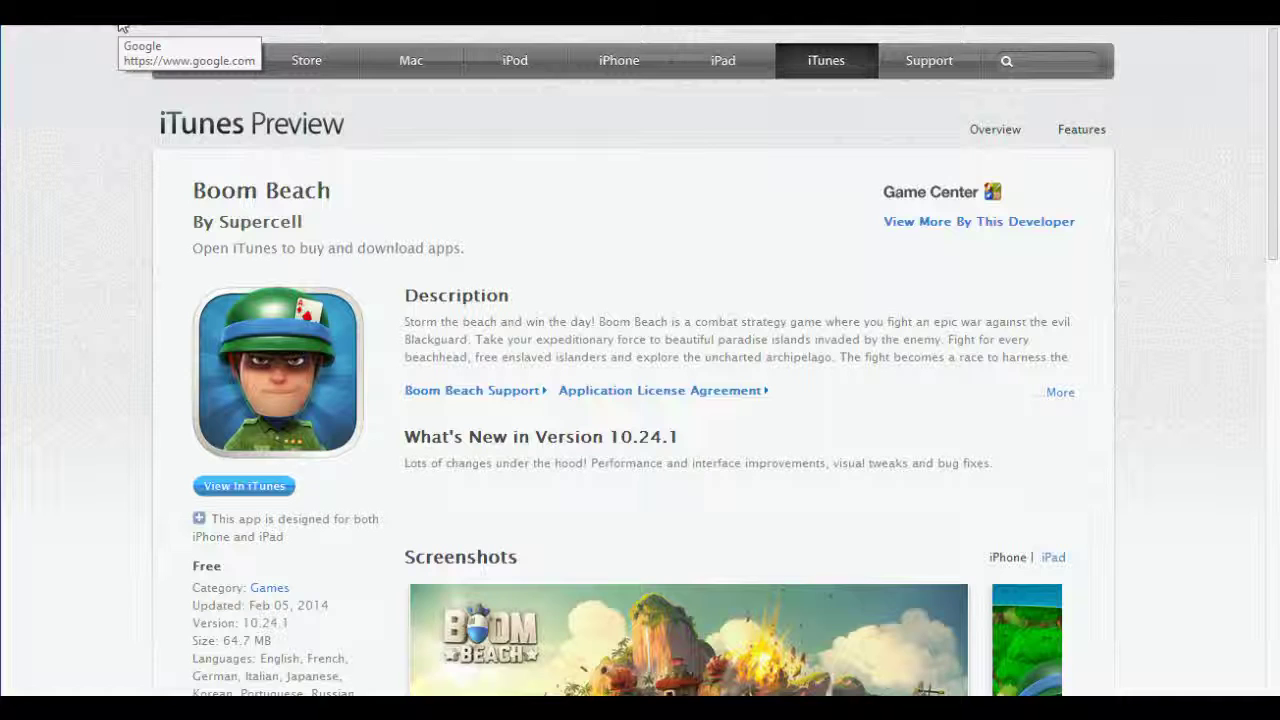
pyautogui.click(118, 26)
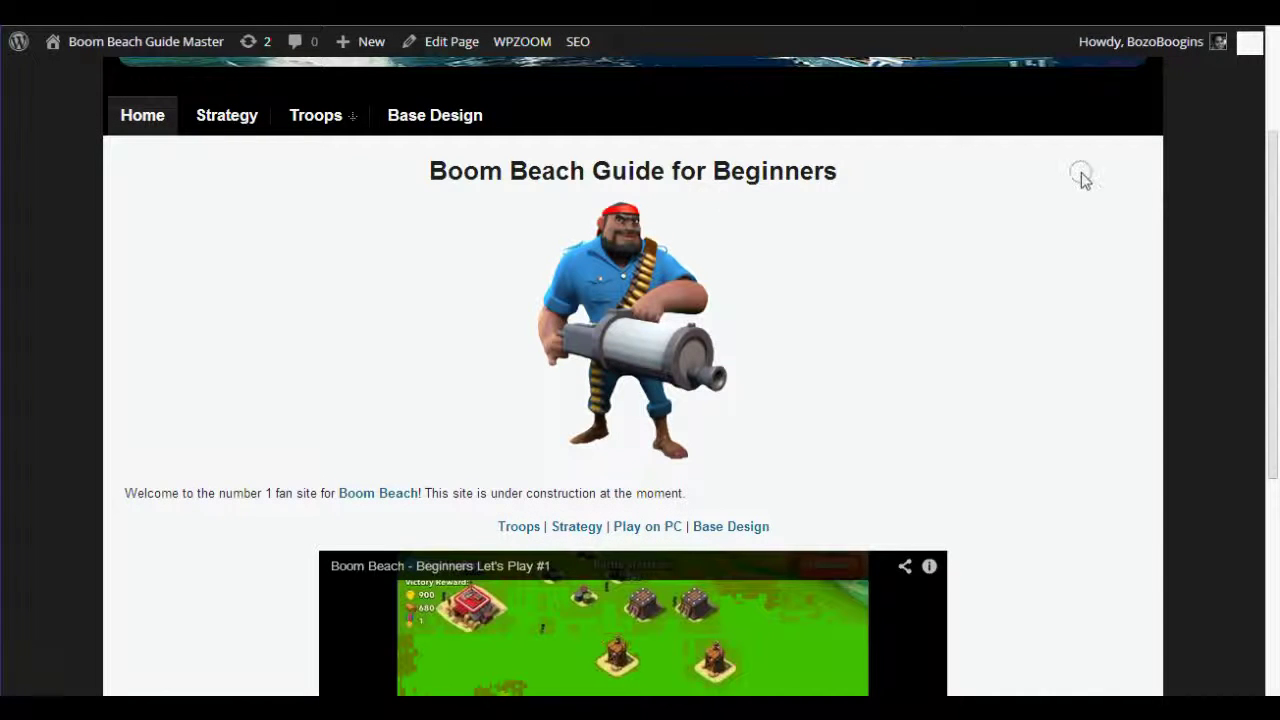
# Look over the rest of the homepage content and switch to the Site Example diagram in Paint.
pyautogui.moveTo(1268, 190); pyautogui.dragTo(1273, 203)
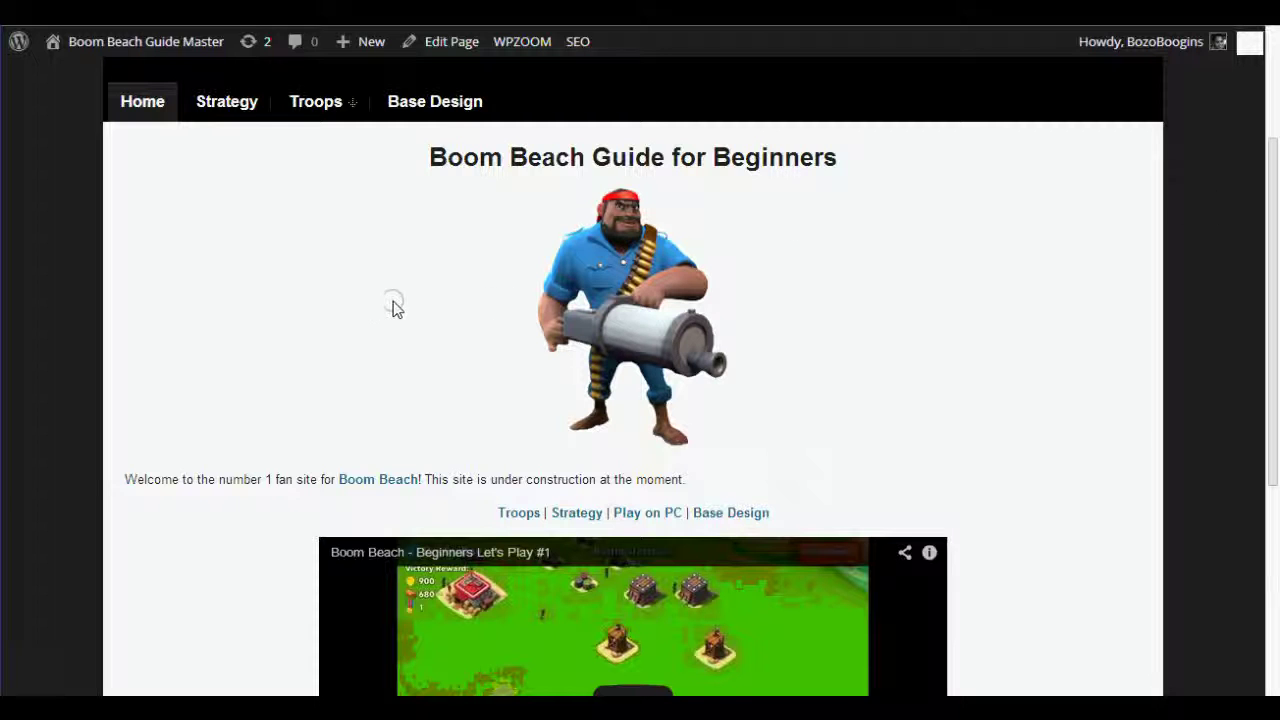
pyautogui.moveTo(1275, 325); pyautogui.dragTo(1275, 365)
pyautogui.click(310, 293)
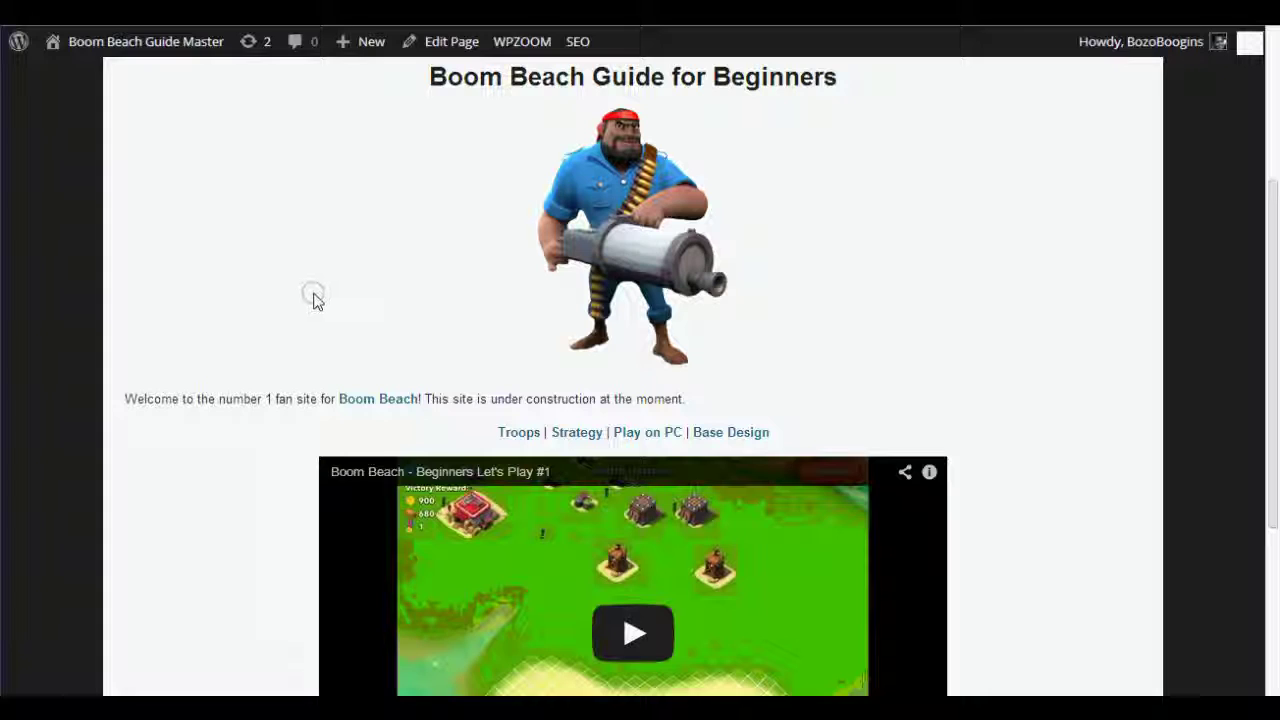
pyautogui.moveTo(0, 145)
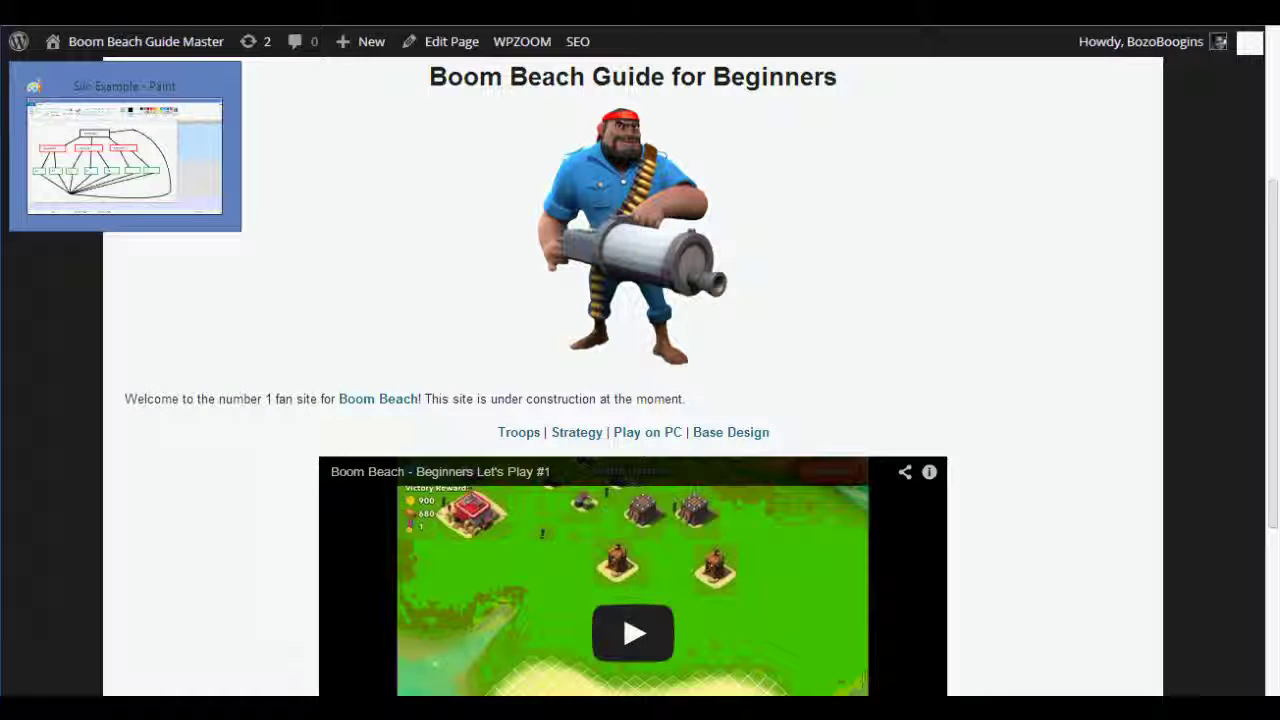
pyautogui.click(125, 150)
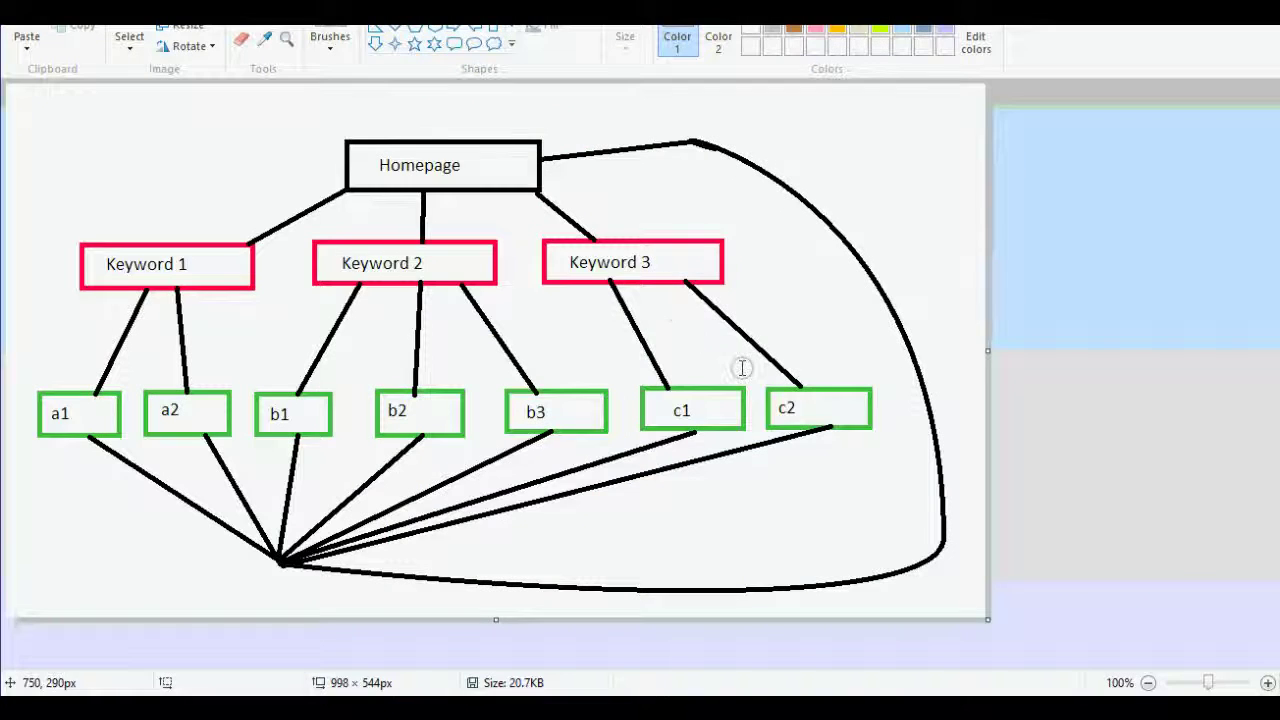